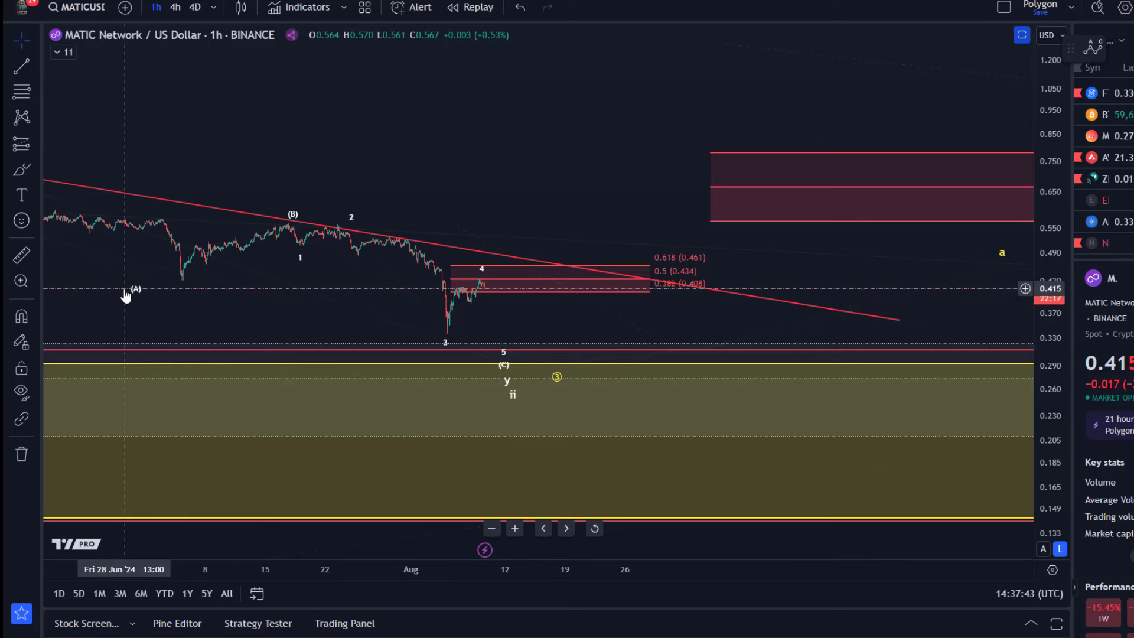
# Step: Move the (A) wave label onto its swing low and switch the chart to 4-hour
pyautogui.moveTo(139, 297); pyautogui.dragTo(179, 297)
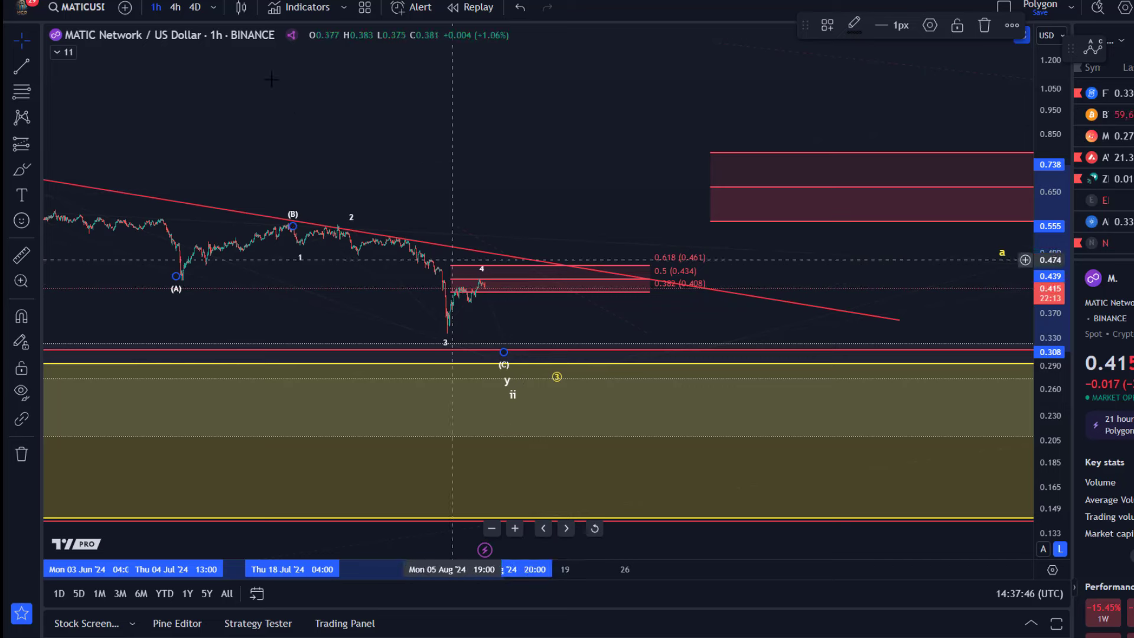
pyautogui.click(179, 7)
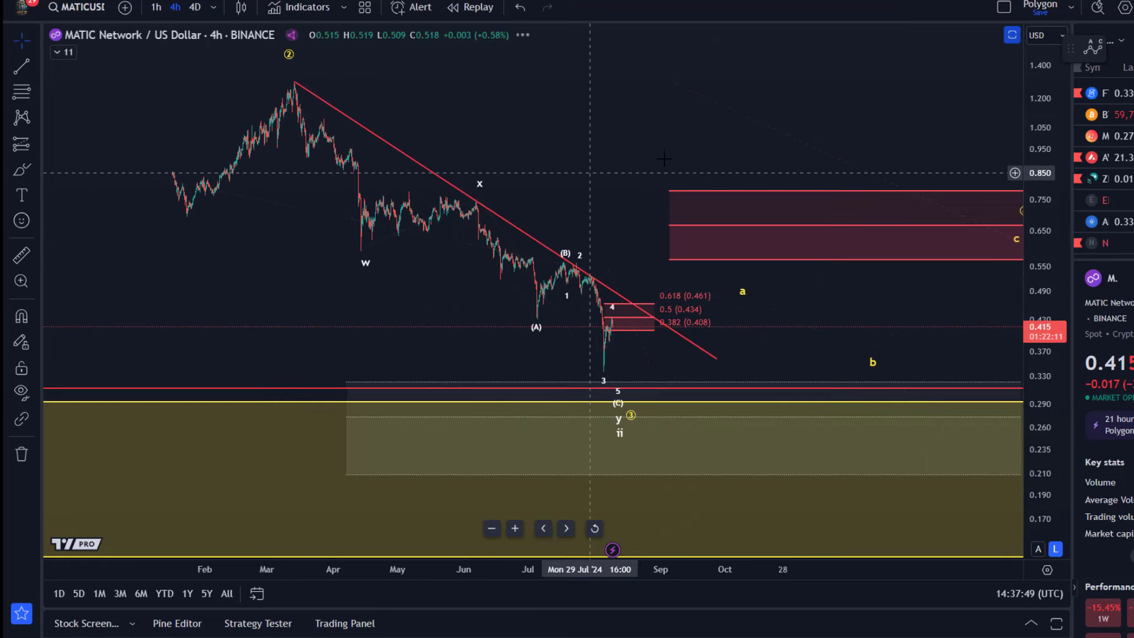
# Step: Compress the price scale and brush a red path from the ② high through W and X toward ③
pyautogui.moveTo(1052, 118); pyautogui.dragTo(1052, 144)
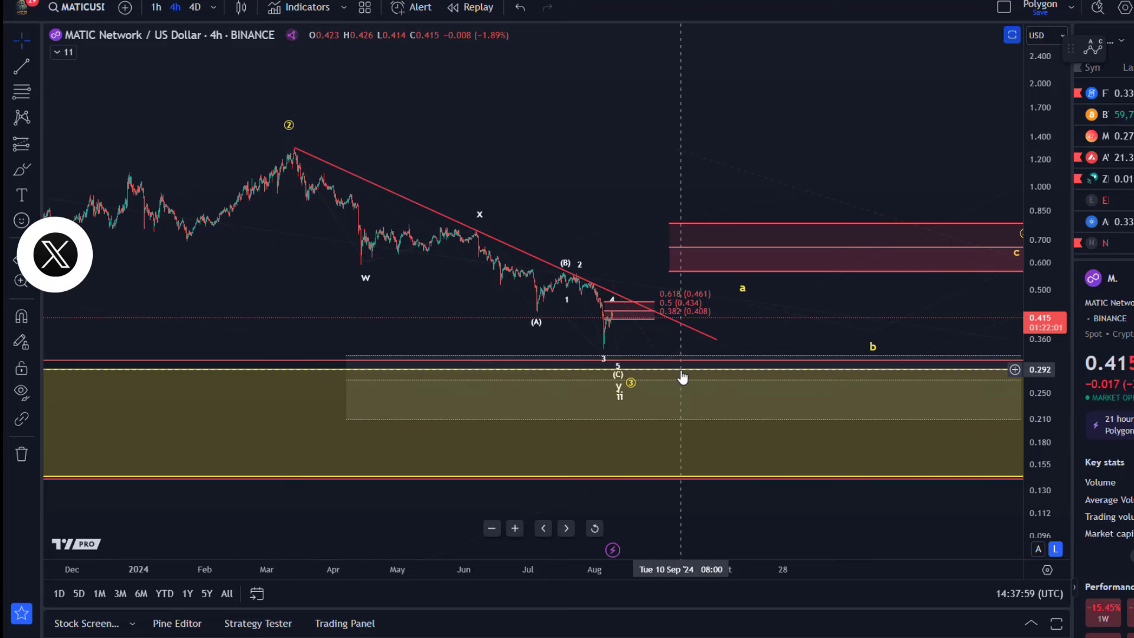
pyautogui.click(21, 169)
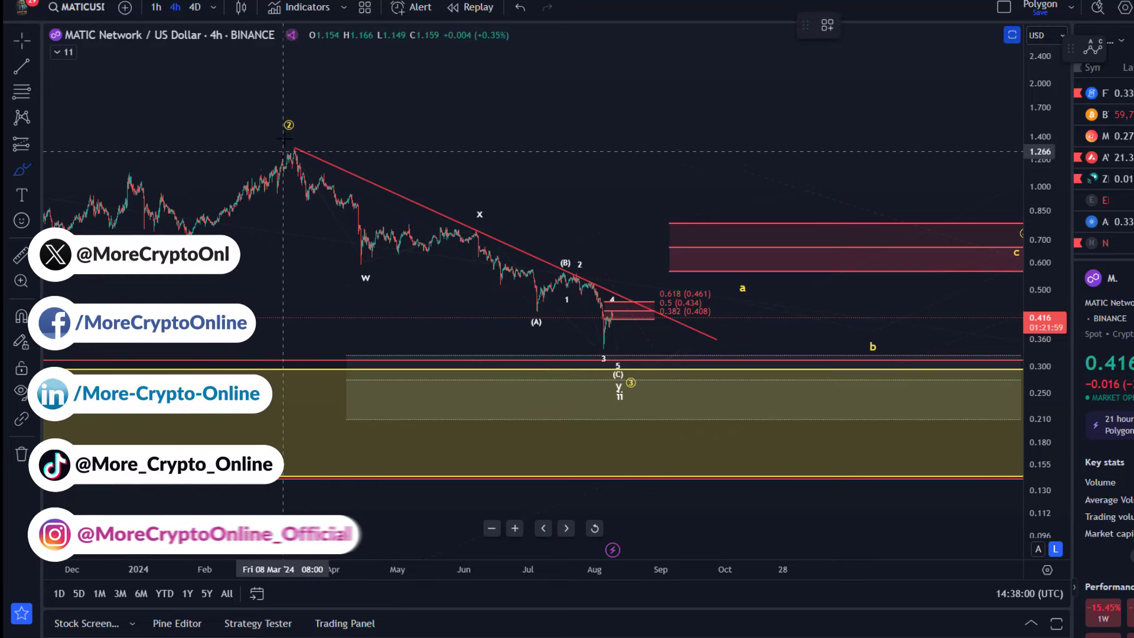
pyautogui.moveTo(287, 138); pyautogui.dragTo(359, 264)
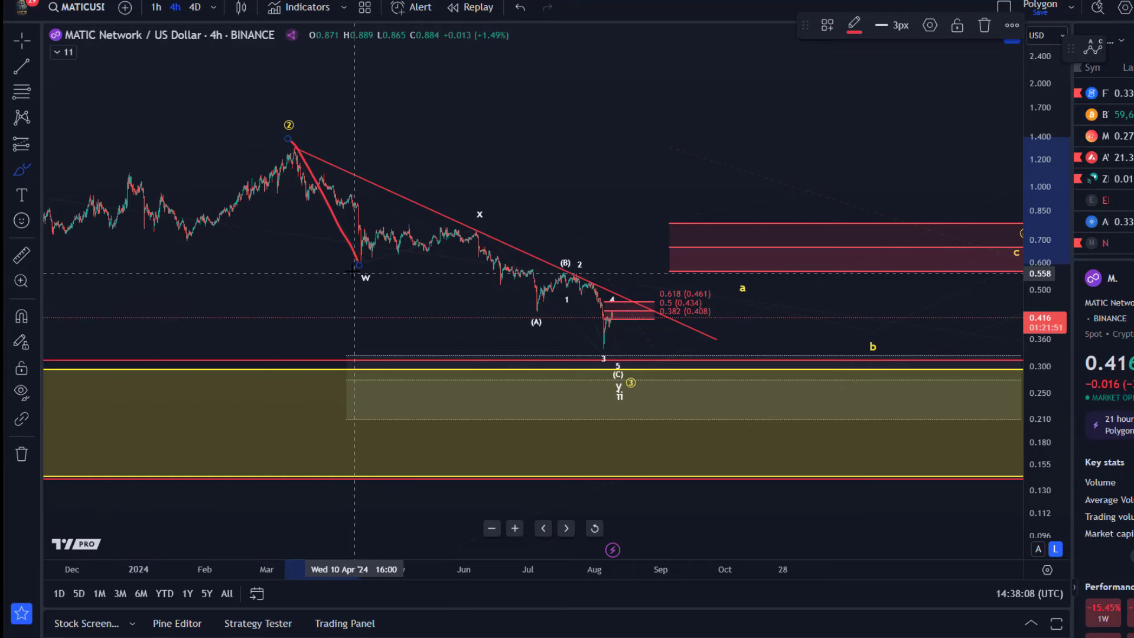
pyautogui.click(365, 255)
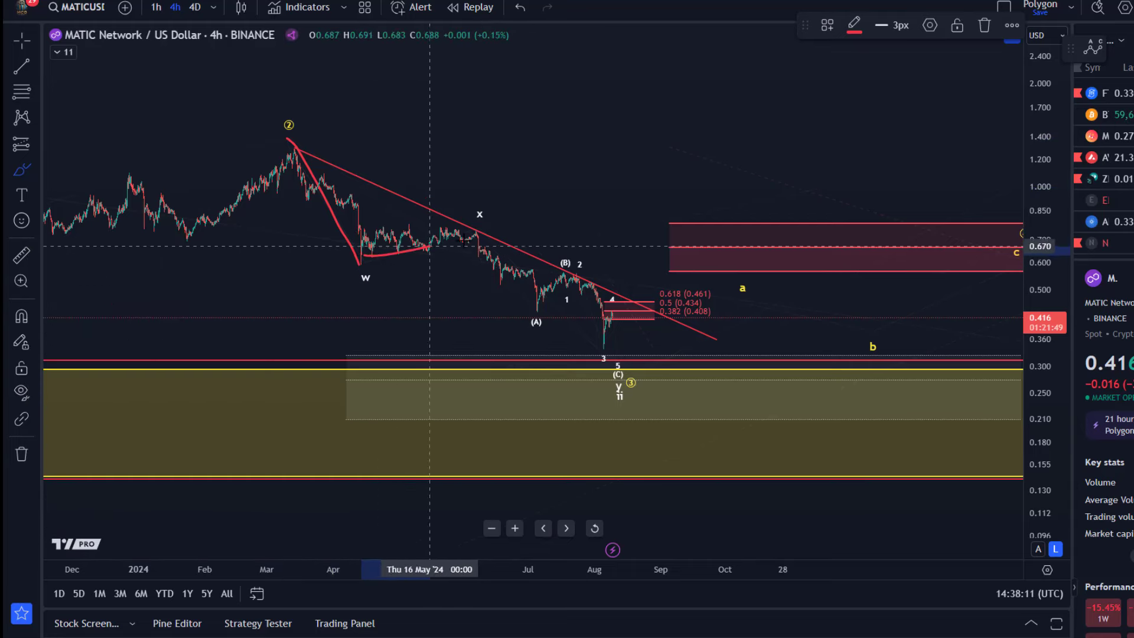
pyautogui.click(487, 236)
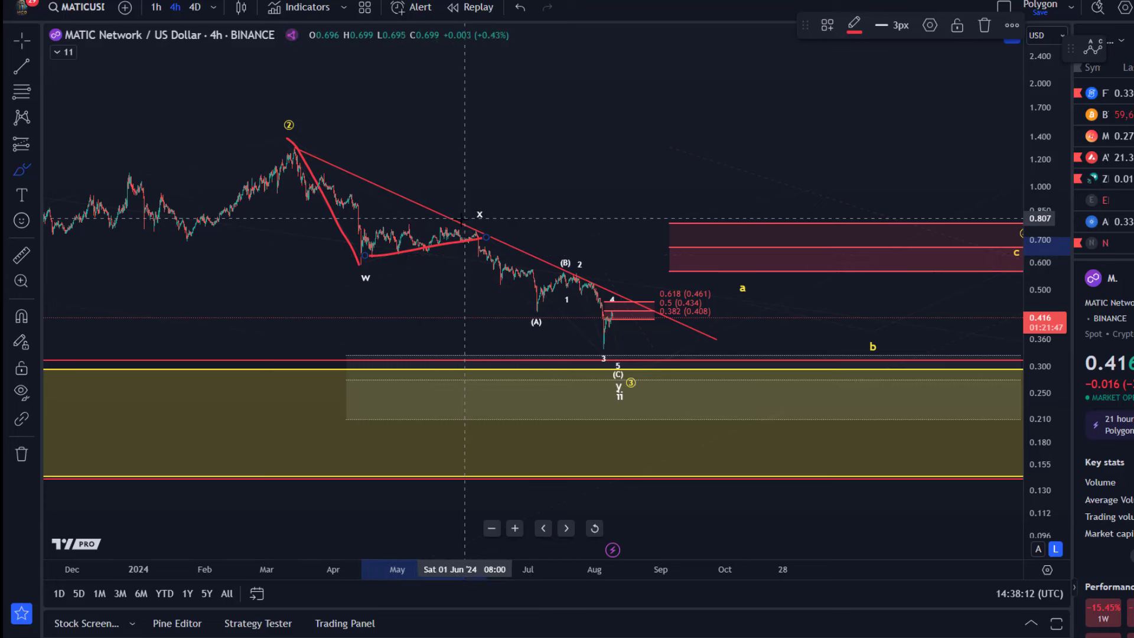
pyautogui.doubleClick(641, 386)
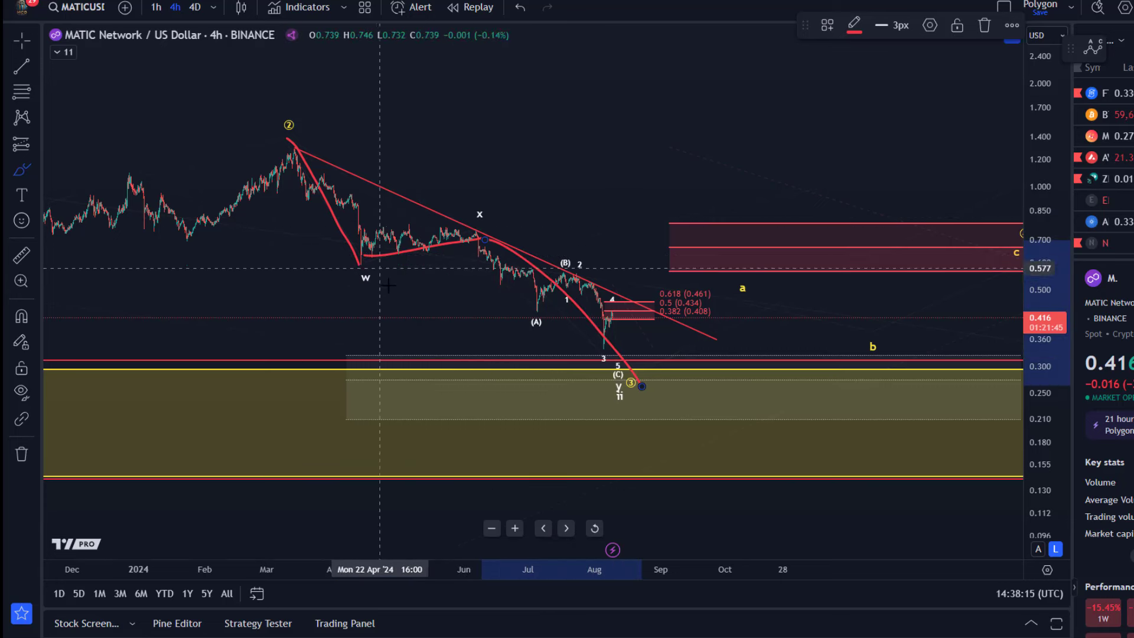
# Step: Draw an extra stroke from X toward the (C) labels, then undo it
pyautogui.click(459, 227)
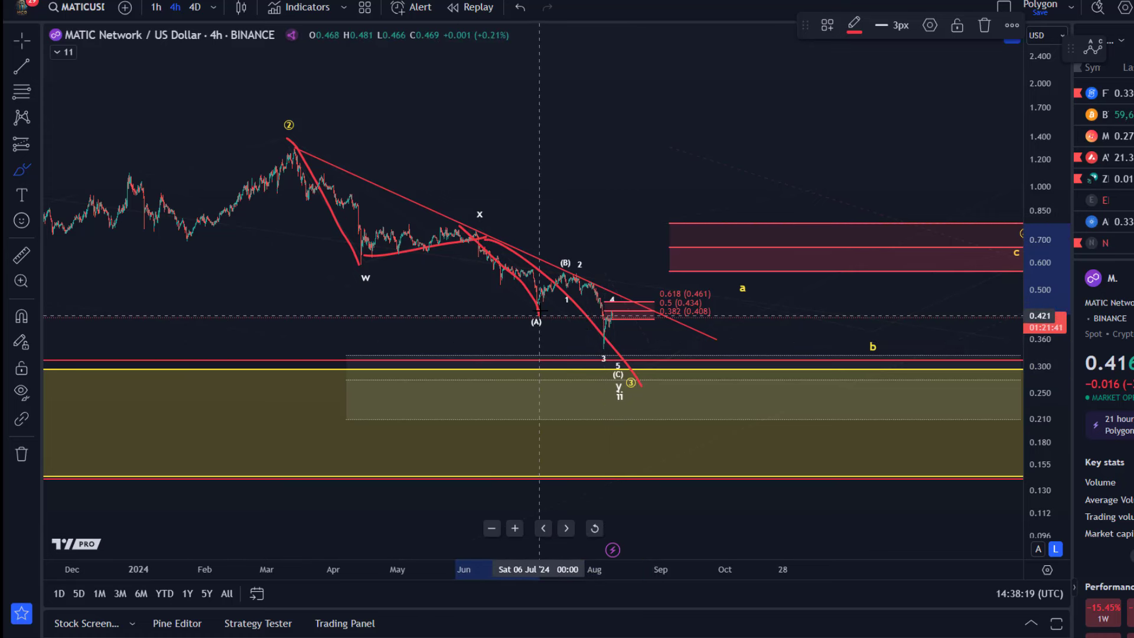
pyautogui.click(632, 365)
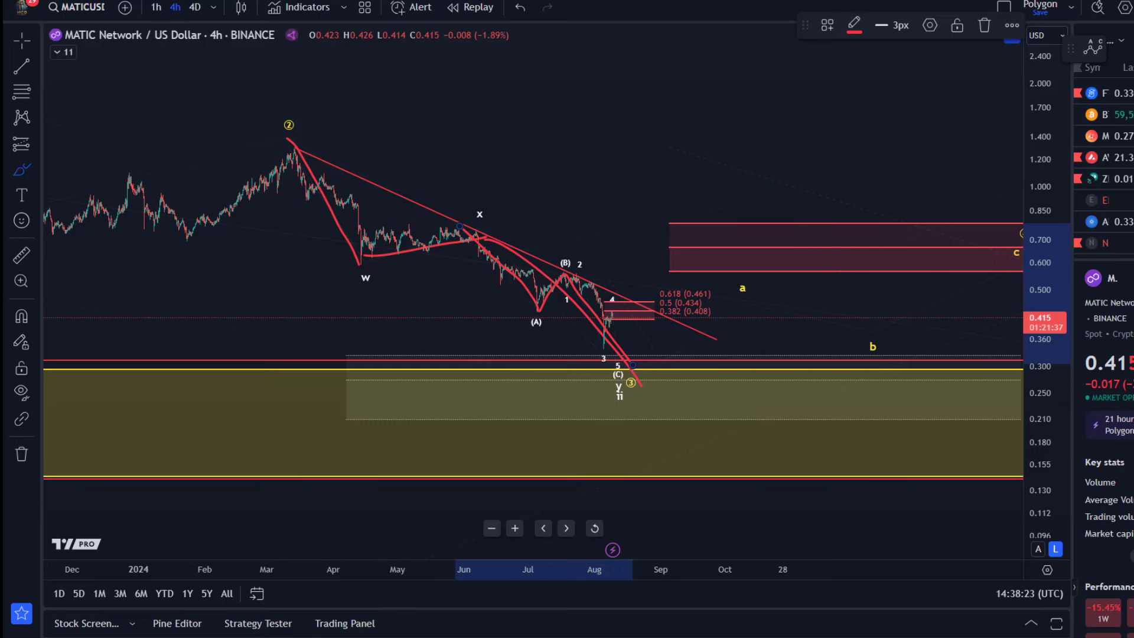
pyautogui.click(515, 8)
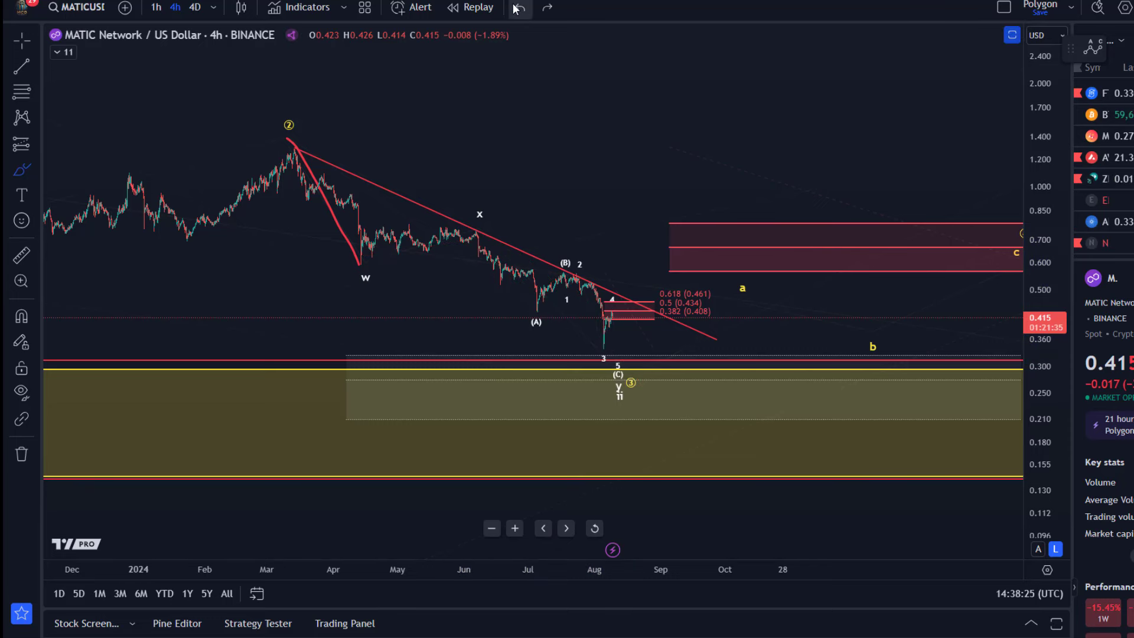
# Step: Pan to the upcoming months, revert the red target-zone edit, and rescale to show April–October
pyautogui.moveTo(834, 93); pyautogui.dragTo(341, 92)
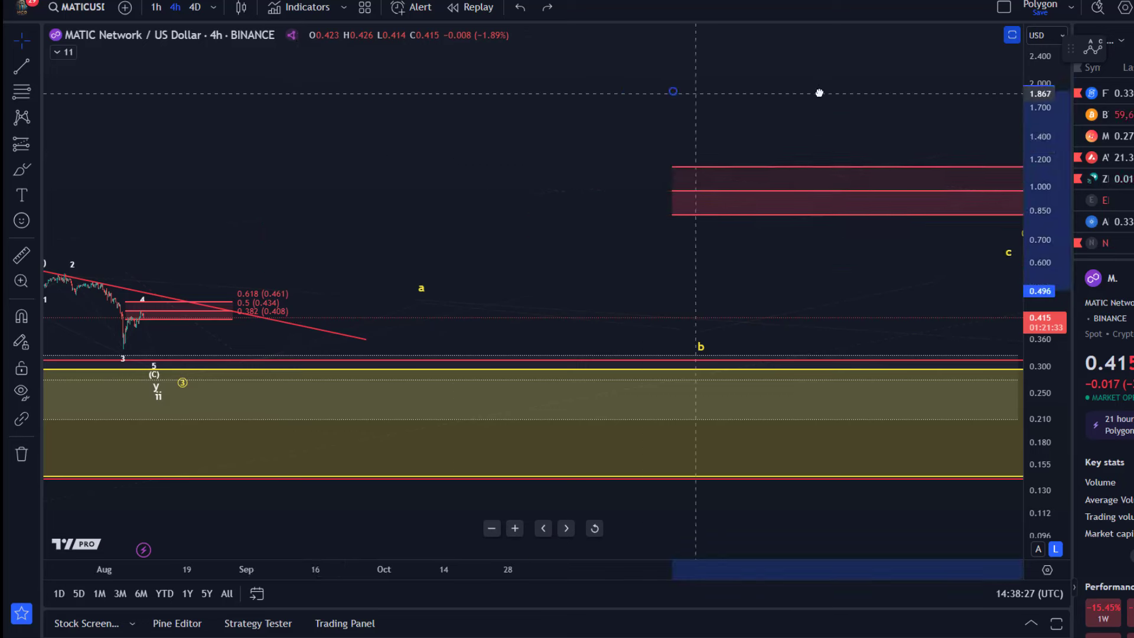
pyautogui.moveTo(672, 92); pyautogui.dragTo(798, 89)
pyautogui.click(520, 7)
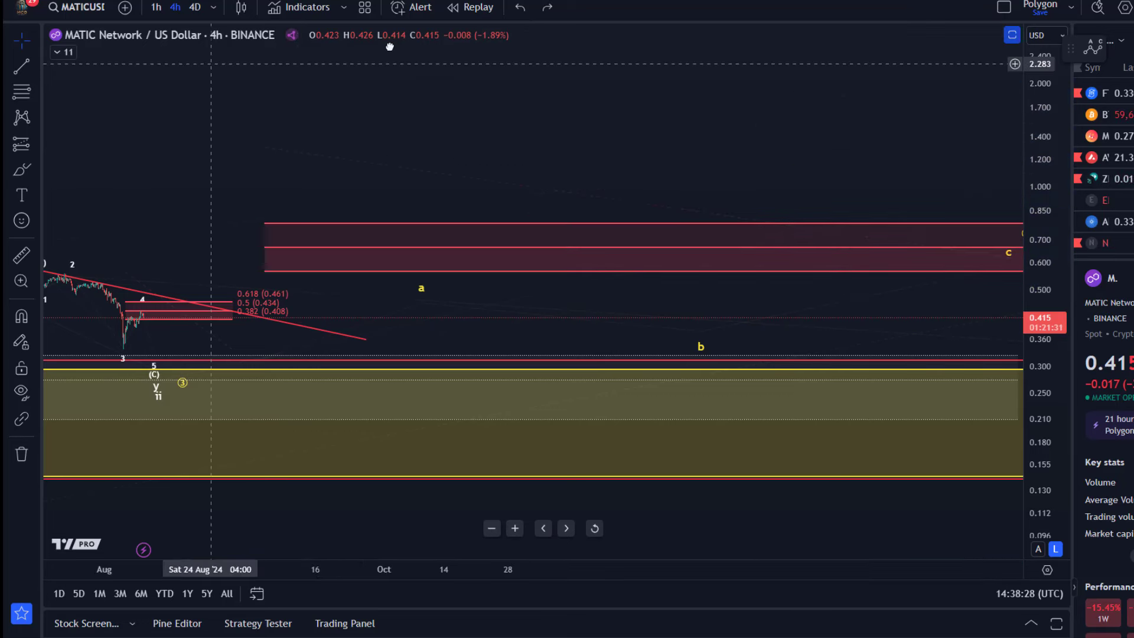
pyautogui.scroll(-5, 663, 177)
pyautogui.scroll(-3, 664, 178)
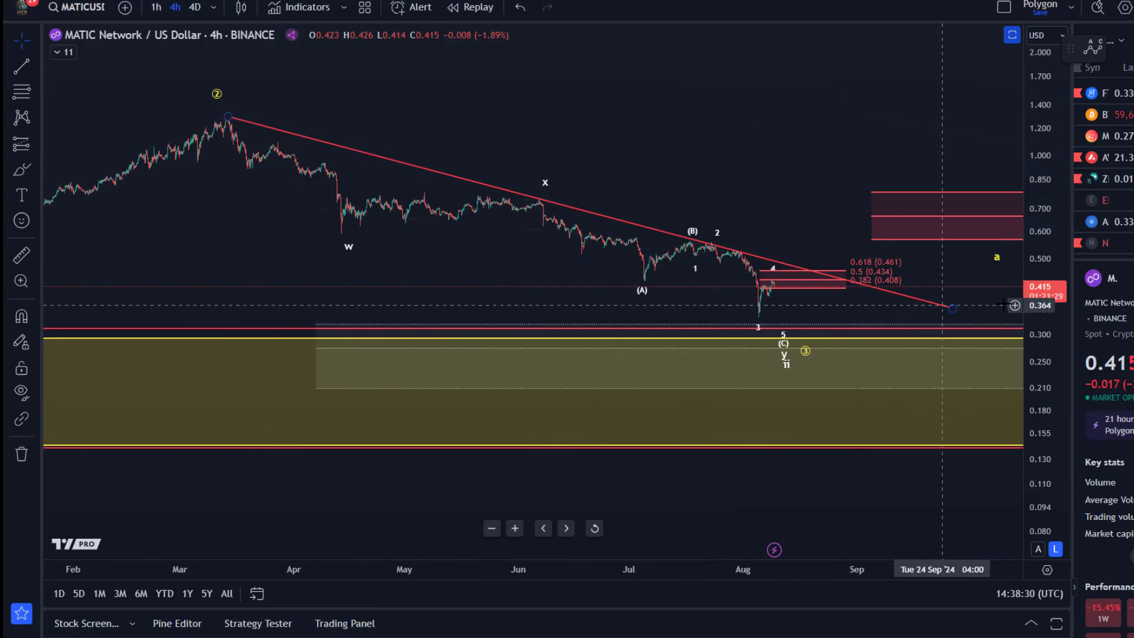
pyautogui.moveTo(1040, 148); pyautogui.dragTo(1036, 43)
pyautogui.moveTo(538, 142); pyautogui.dragTo(380, 208)
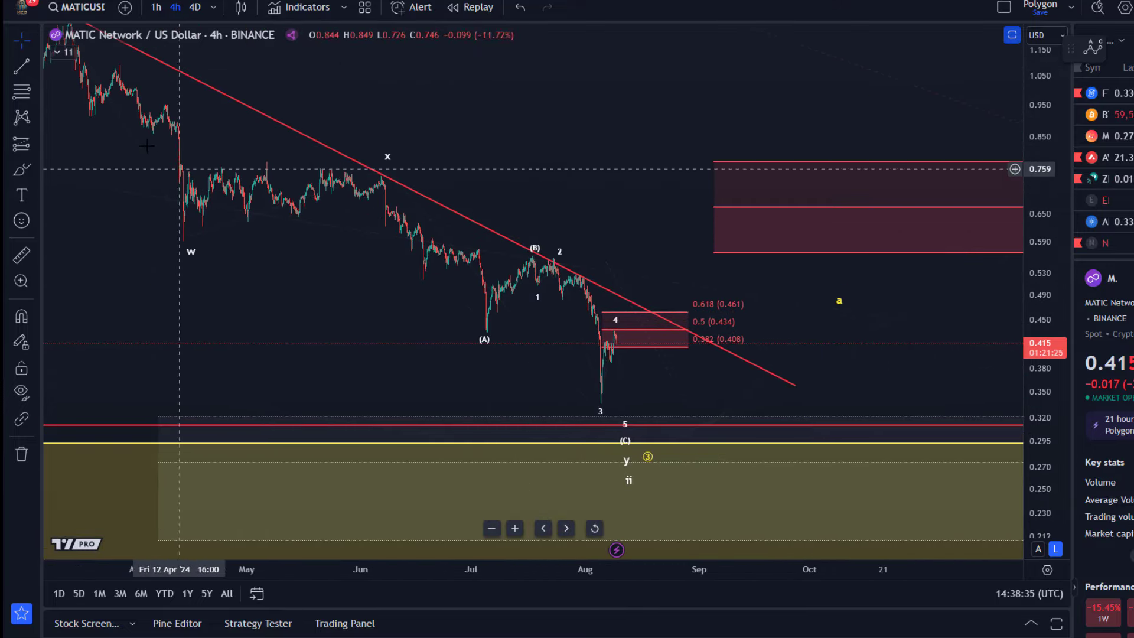
# Step: Draw a trend-based Fibonacci extension projecting 1.38 and 1.618 targets below the wave 3 low
pyautogui.click(35, 93)
pyautogui.click(50, 137)
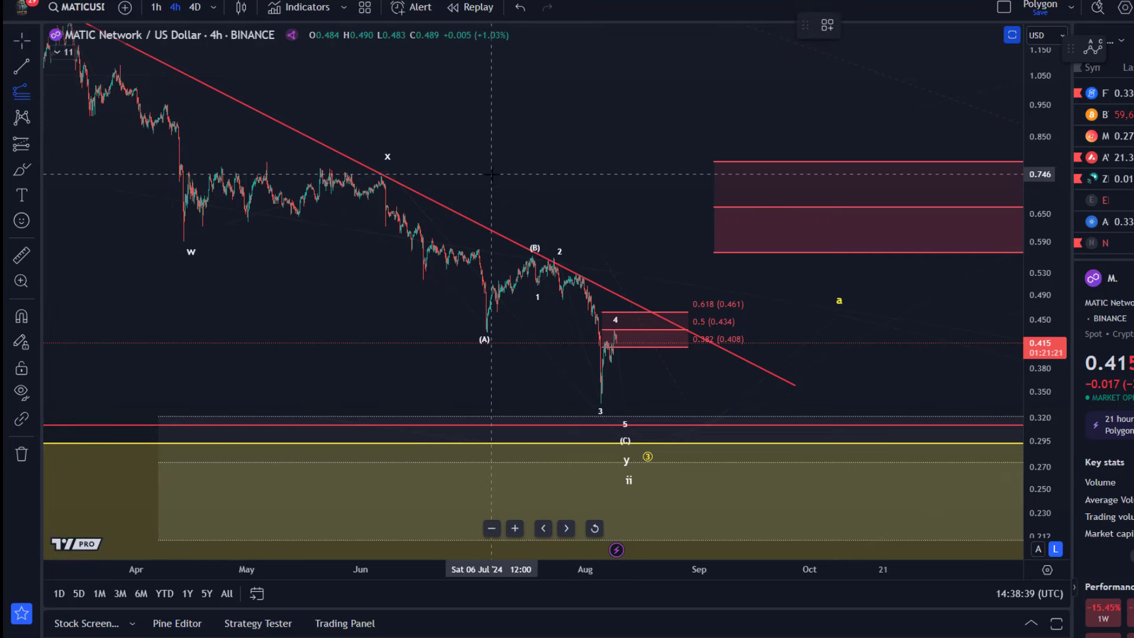
pyautogui.click(494, 177)
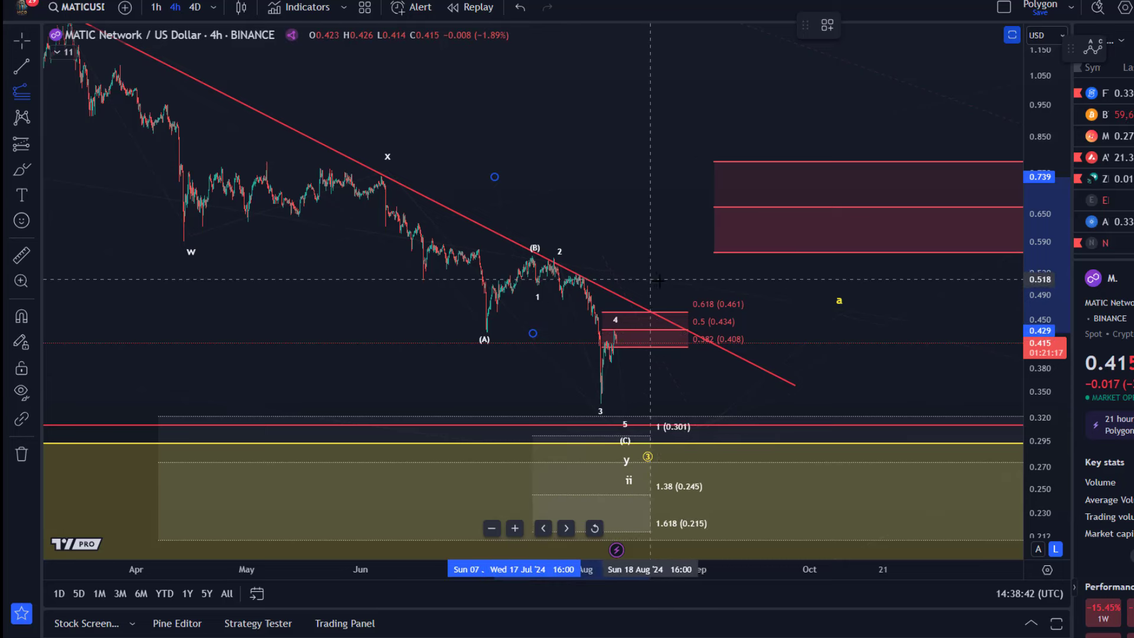
pyautogui.click(739, 256)
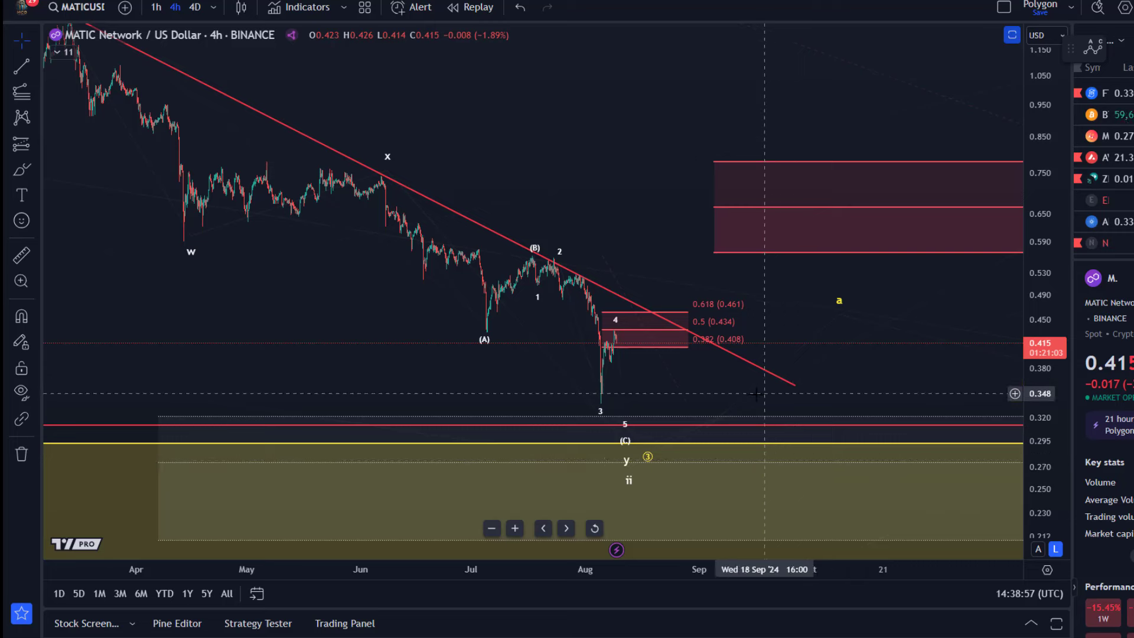
pyautogui.scroll(-3, 793, 460)
pyautogui.moveTo(618, 334)
pyautogui.mouseDown()
pyautogui.moveTo(355, 332)
pyautogui.moveTo(156, 283)
pyautogui.mouseUp()
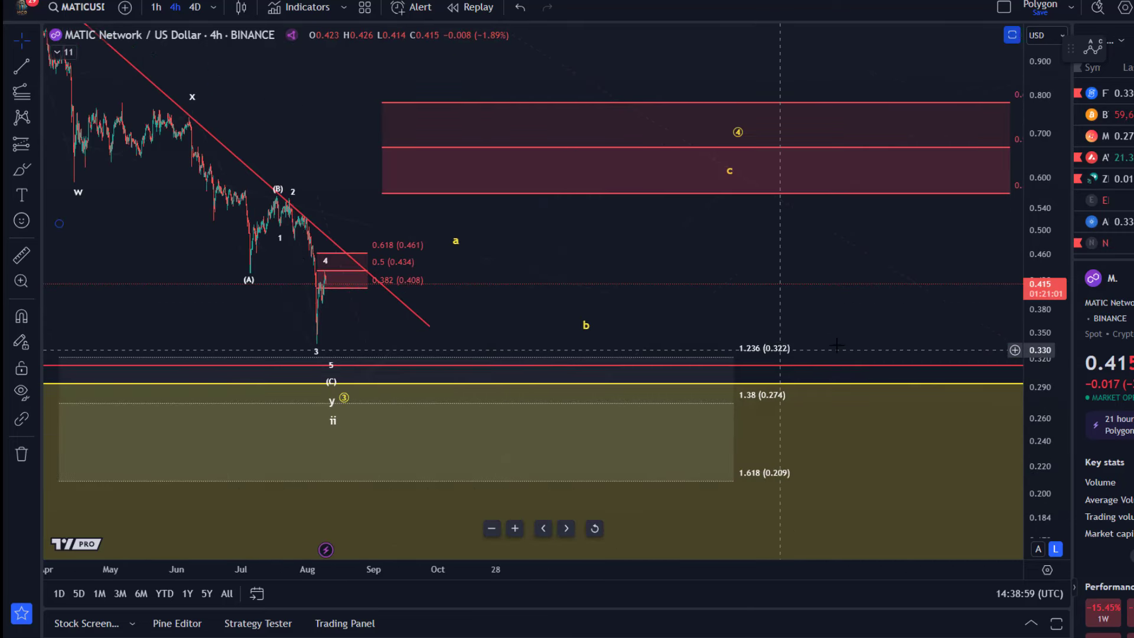
pyautogui.moveTo(566, 329); pyautogui.dragTo(284, 316)
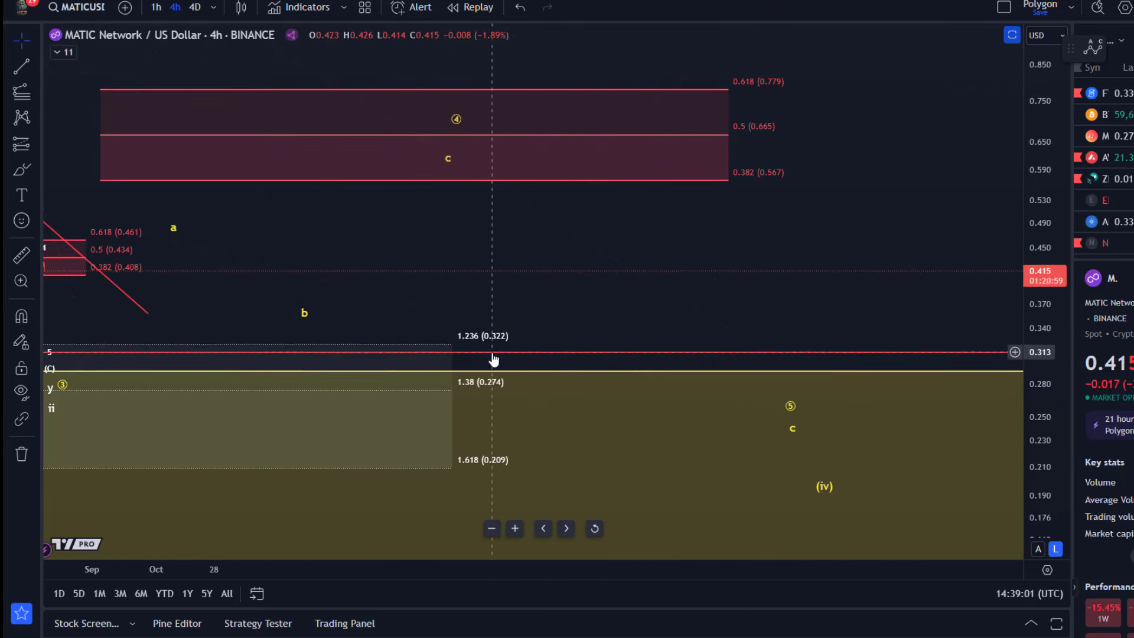
pyautogui.moveTo(58, 358); pyautogui.dragTo(665, 418)
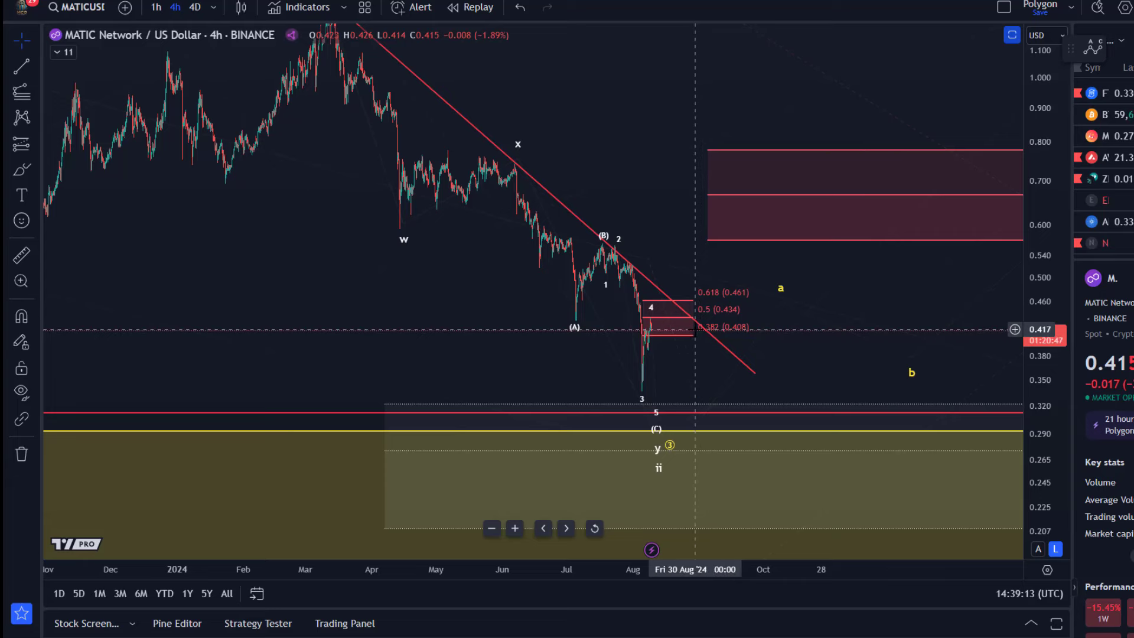
pyautogui.moveTo(638, 254); pyautogui.dragTo(670, 330)
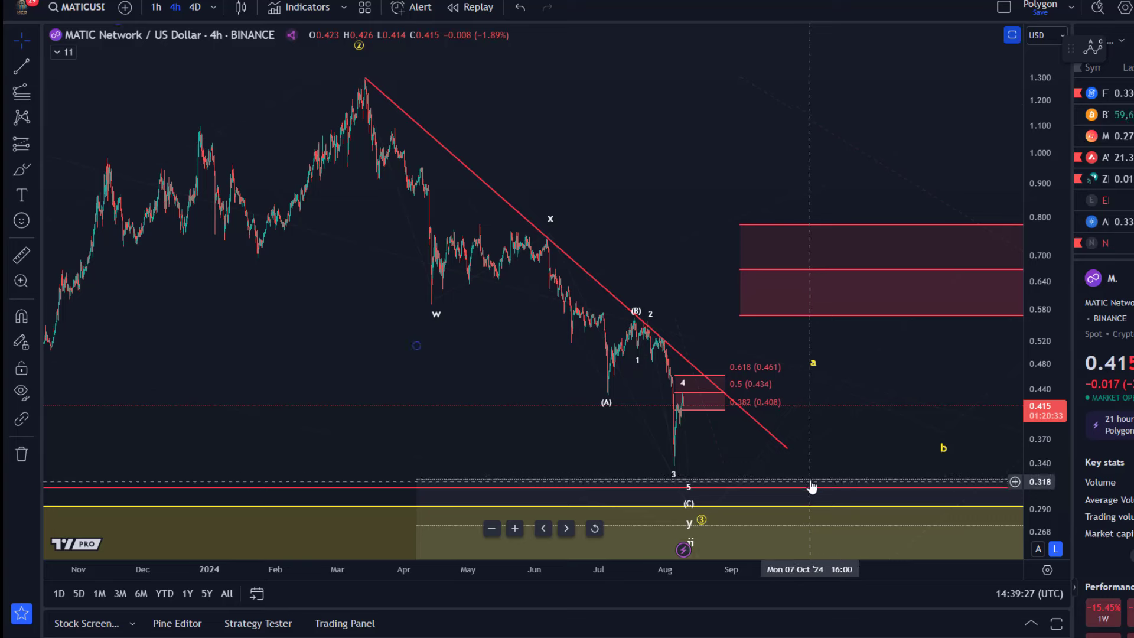
# Step: Inspect the red downtrend line and the Elliott wave drawing near point 4, then deselect it
pyautogui.click(811, 460)
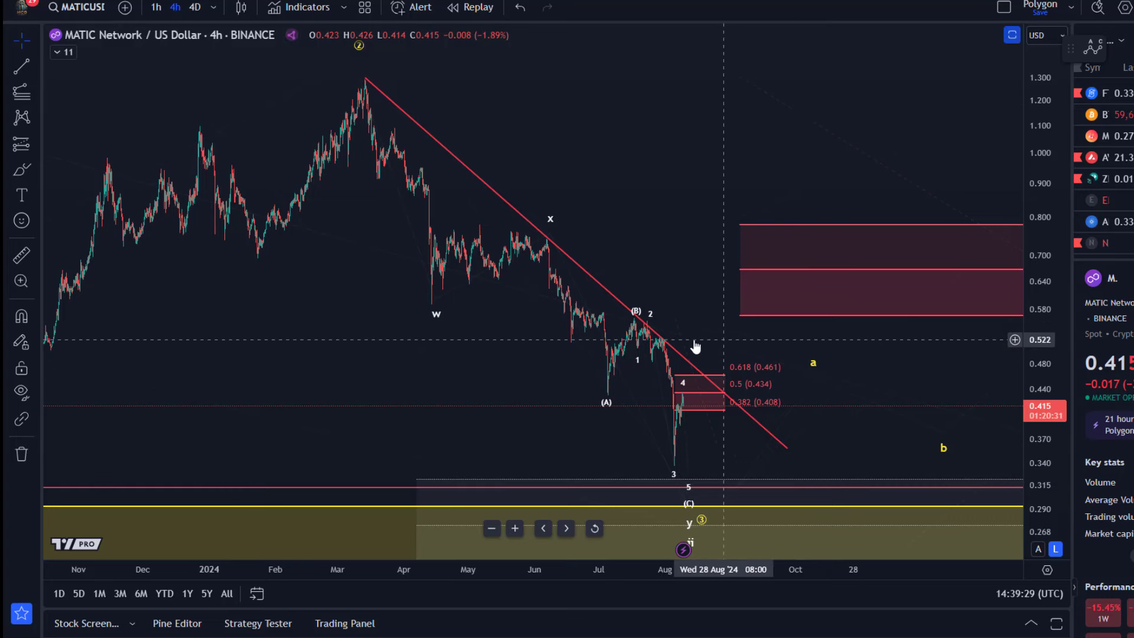
pyautogui.moveTo(709, 277)
pyautogui.mouseDown()
pyautogui.moveTo(432, 203)
pyautogui.moveTo(556, 150)
pyautogui.mouseUp()
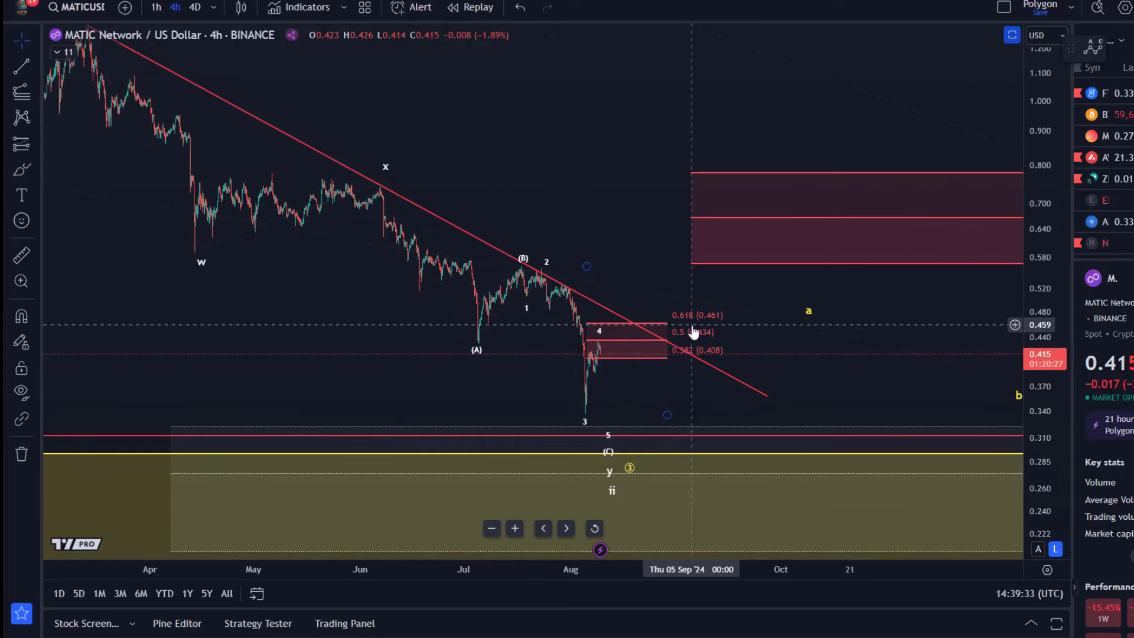
pyautogui.click(555, 277)
pyautogui.click(584, 423)
pyautogui.click(752, 369)
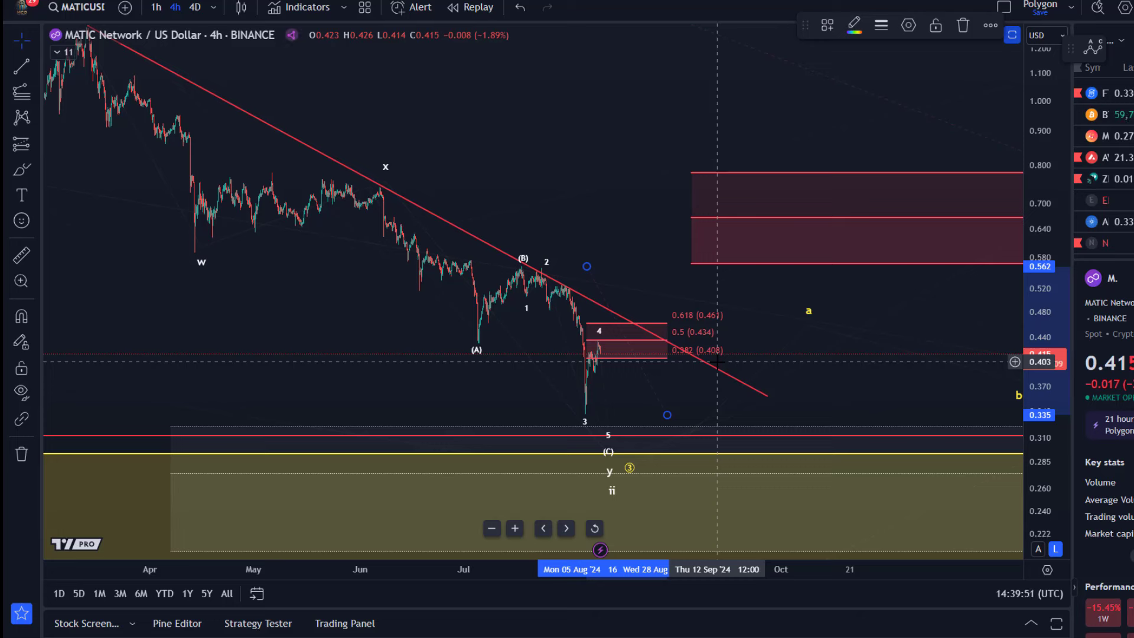
# Step: Zoom in on the wave 3 low and the wave 4 bounce into the 0.408–0.461 zone
pyautogui.scroll(3, 718, 362)
pyautogui.moveTo(413, 354)
pyautogui.mouseDown()
pyautogui.moveTo(934, 131)
pyautogui.moveTo(633, 293)
pyautogui.moveTo(324, 289)
pyautogui.moveTo(508, 286)
pyautogui.mouseUp()
pyautogui.scroll(3, 934, 131)
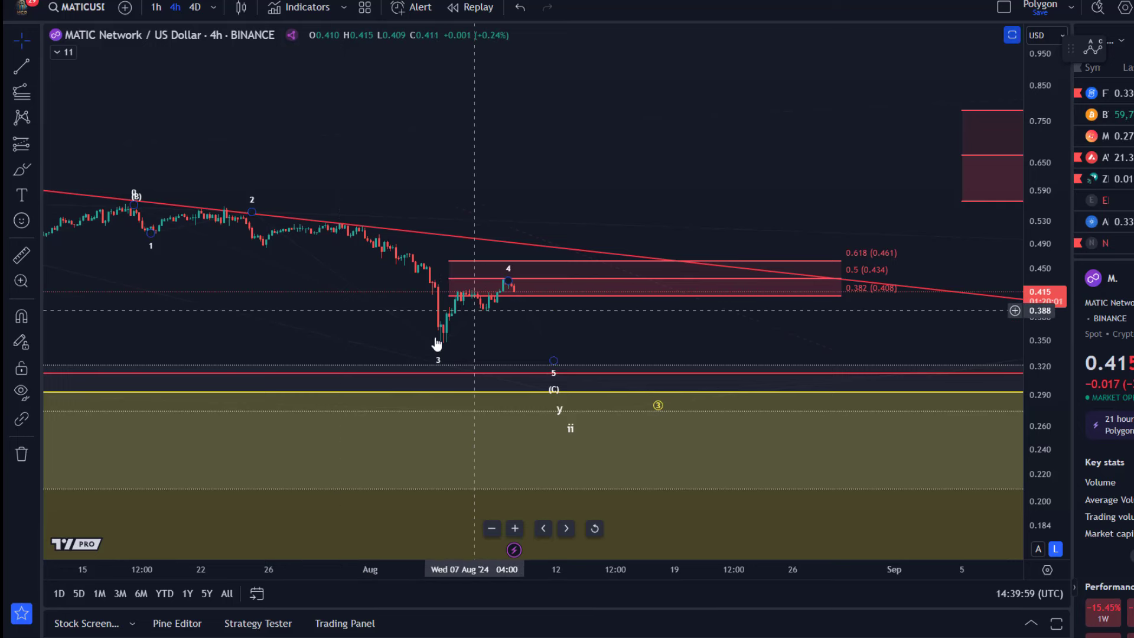
# Step: Place the Elliott wave's point 5 near 0.326 below the wave 3 low, then zoom out
pyautogui.click(507, 281)
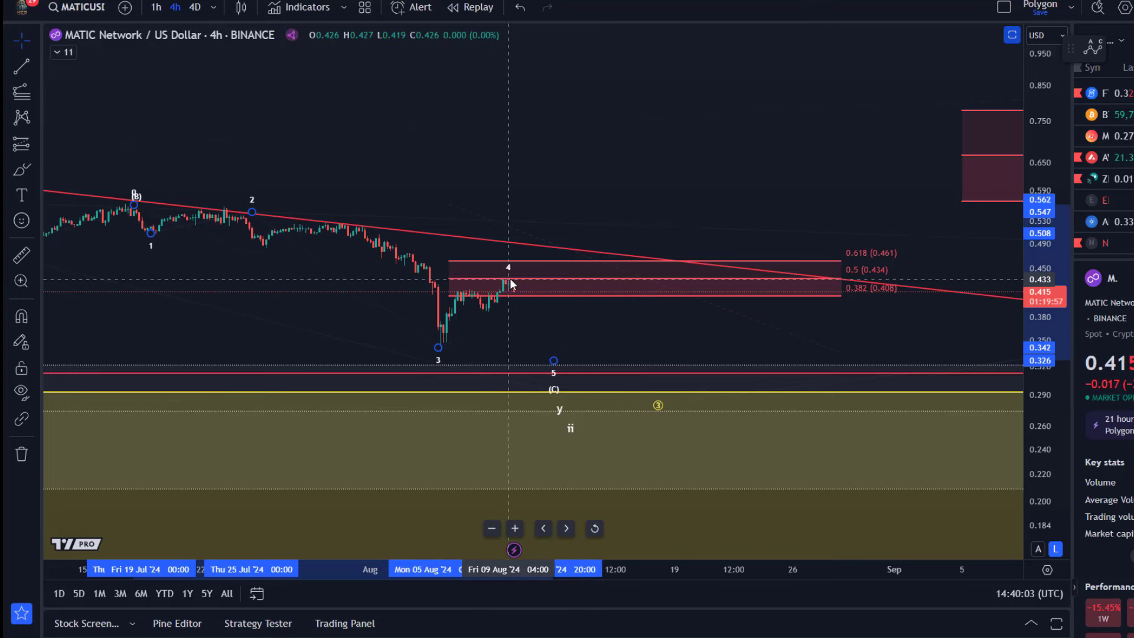
pyautogui.scroll(-3, 501, 296)
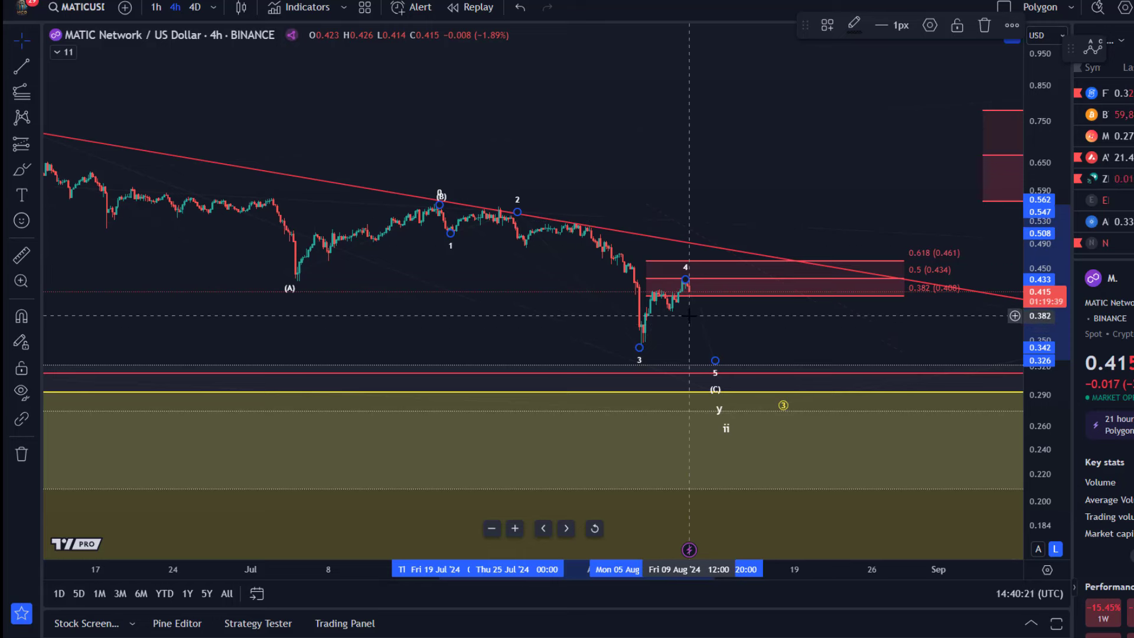
pyautogui.click(715, 361)
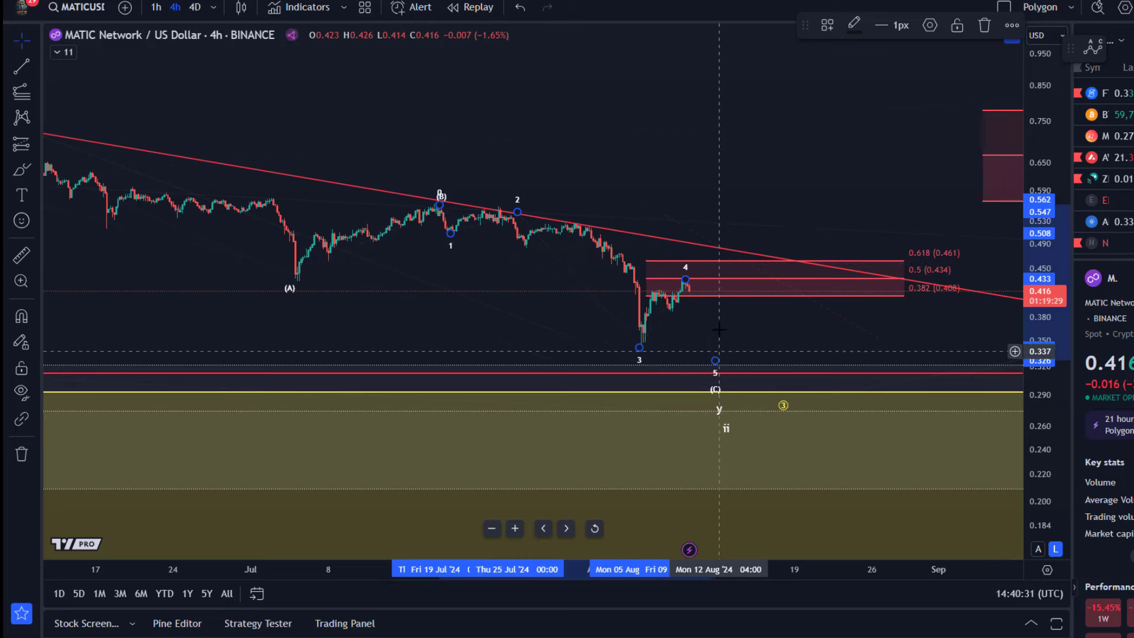
pyautogui.scroll(-5, 725, 295)
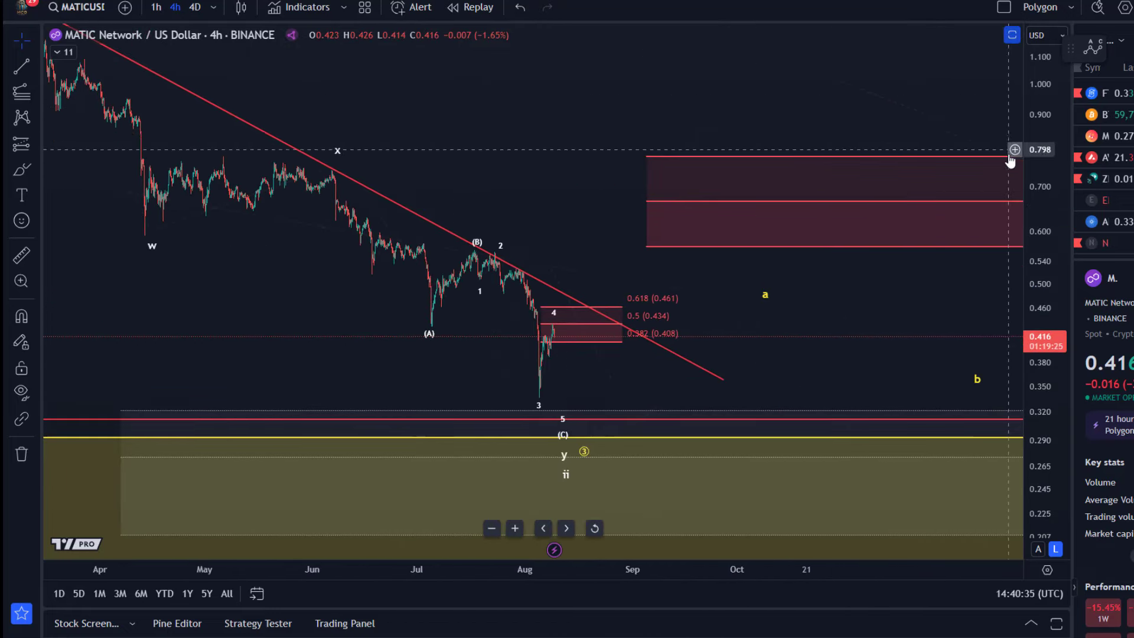
# Step: Compress the price scale, switch to the 8-hour timeframe, and pan to the projected targets
pyautogui.moveTo(1010, 160); pyautogui.dragTo(1011, 248)
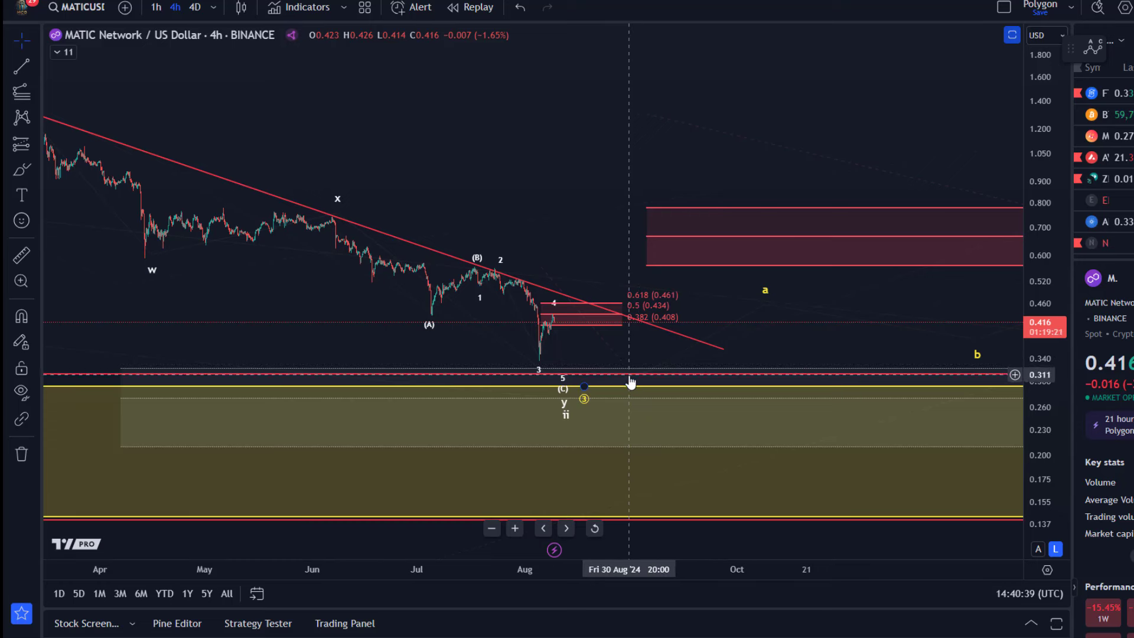
pyautogui.click(212, 13)
pyautogui.click(236, 545)
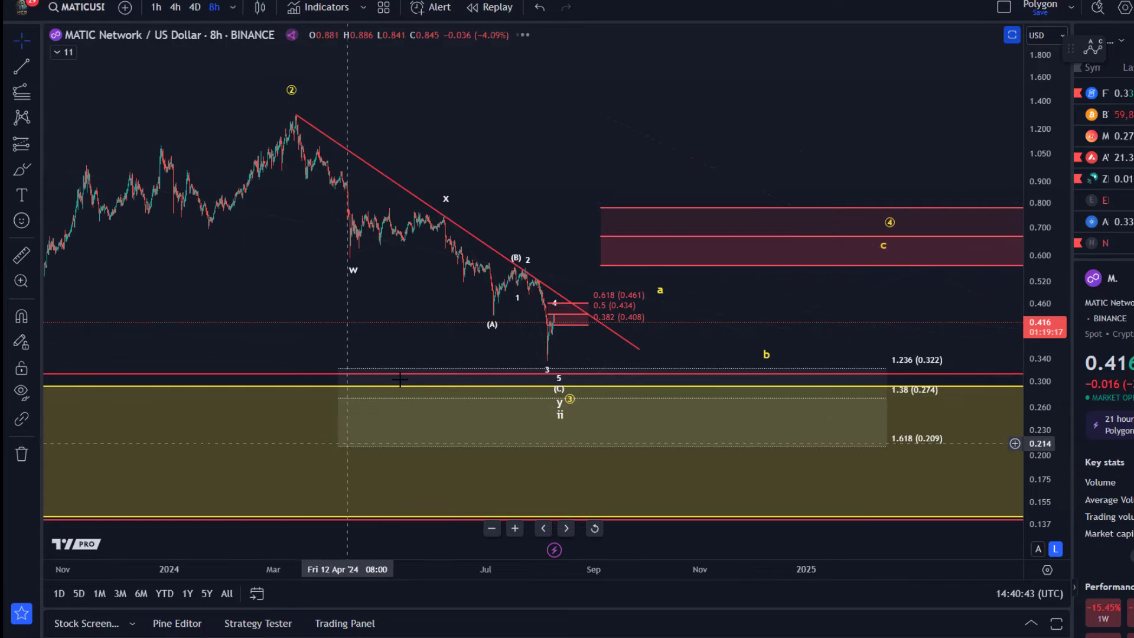
pyautogui.scroll(-5, 639, 142)
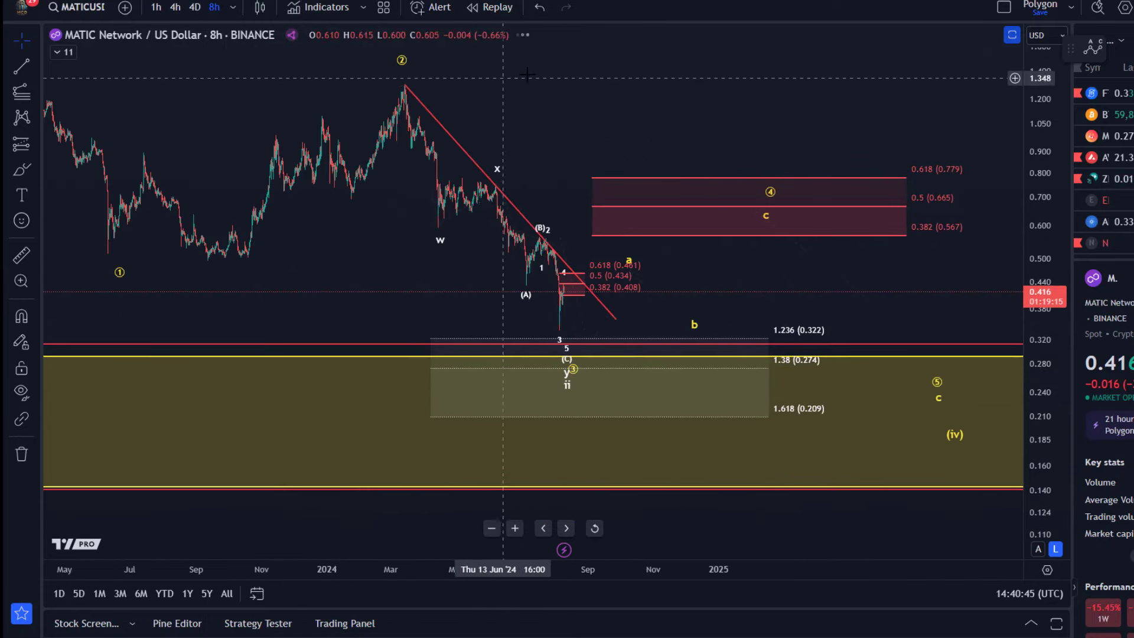
pyautogui.moveTo(386, 74); pyautogui.dragTo(324, 77)
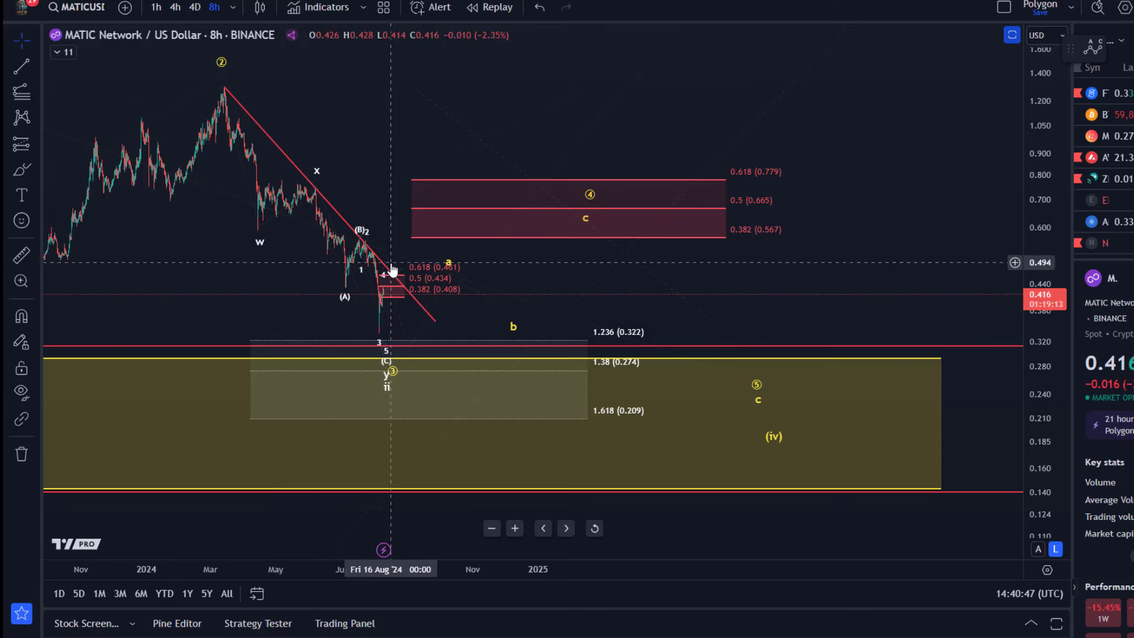
# Step: Inspect the 1-5 (C) and 0-w-x-y wave drawings, then deselect them
pyautogui.click(378, 334)
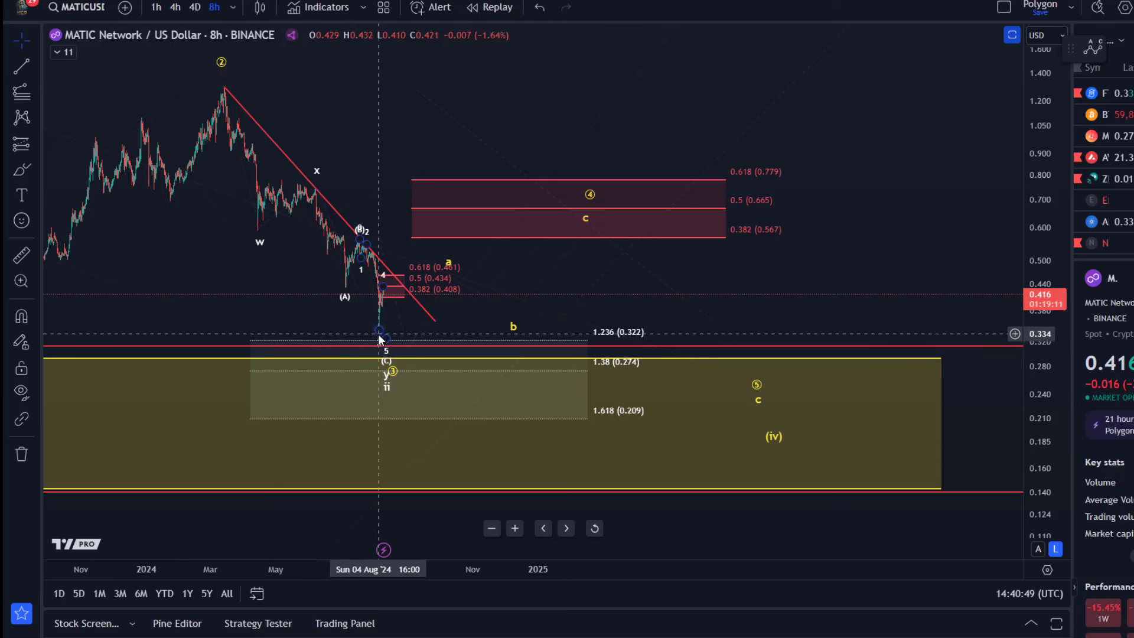
pyautogui.click(380, 342)
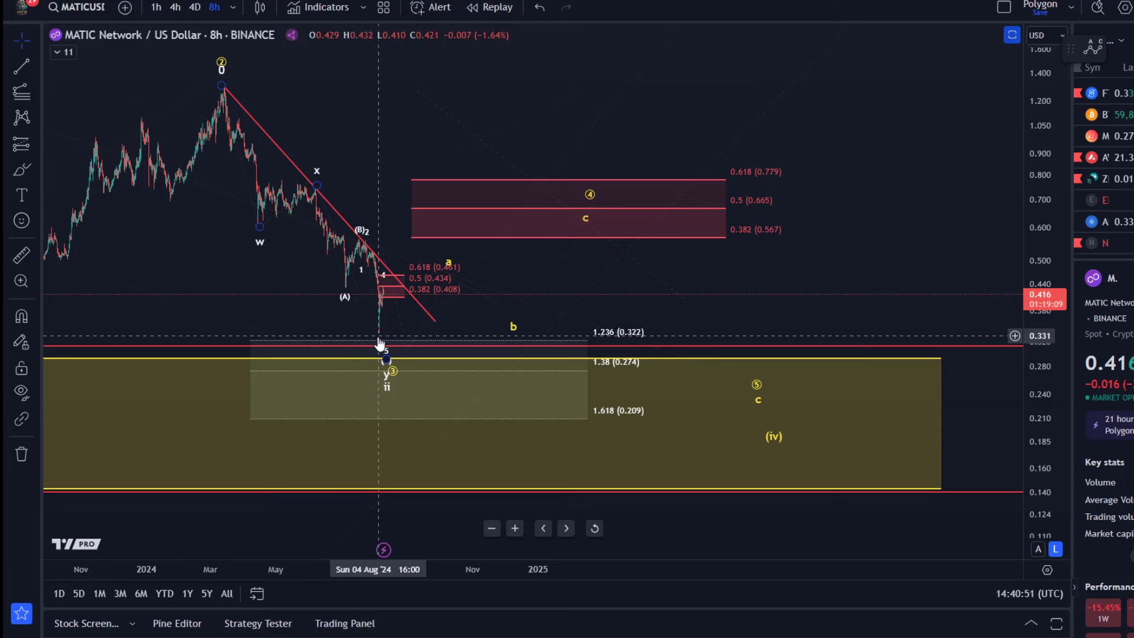
pyautogui.click(381, 339)
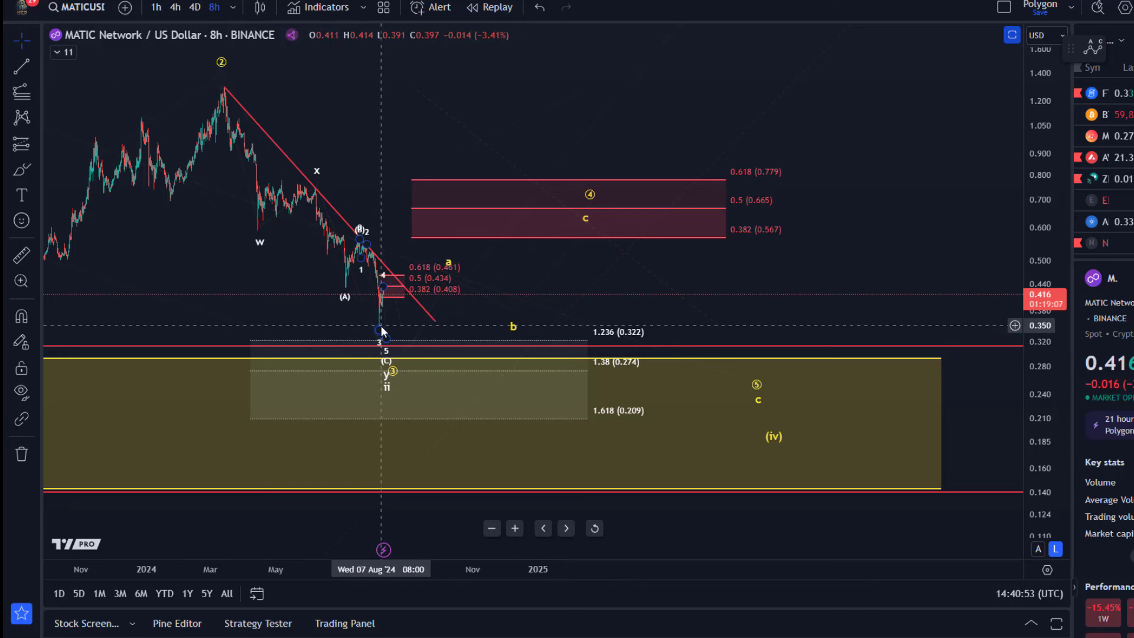
pyautogui.click(370, 336)
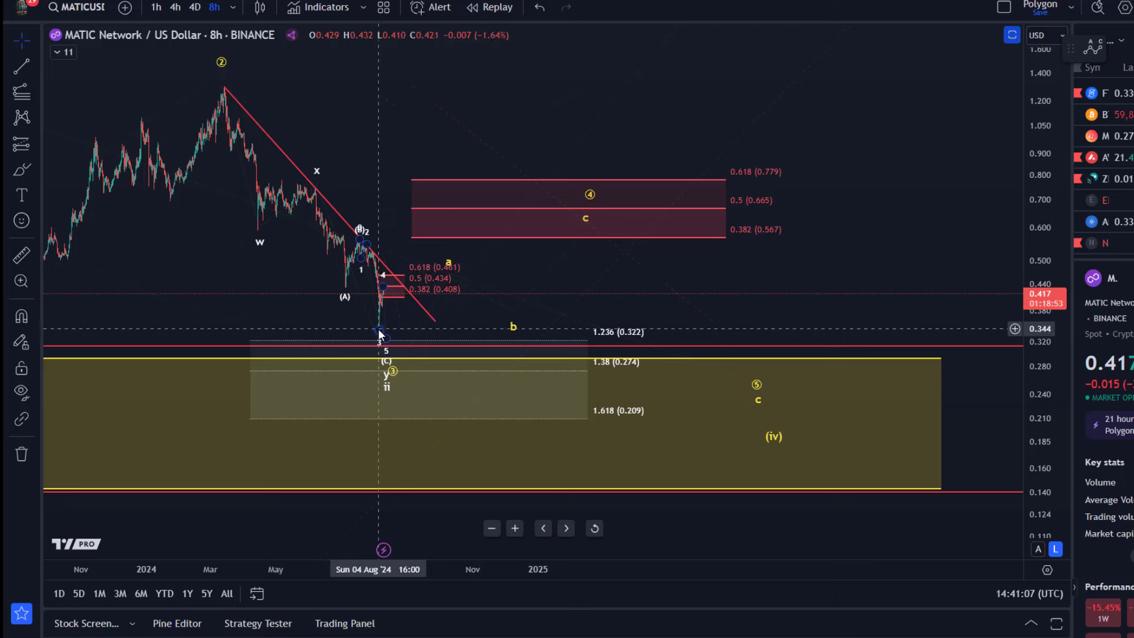
# Step: Raise projected point a to about 0.526, b to about 0.48, and c into the upper zone
pyautogui.moveTo(445, 275)
pyautogui.mouseDown()
pyautogui.moveTo(441, 251)
pyautogui.moveTo(455, 246)
pyautogui.mouseUp()
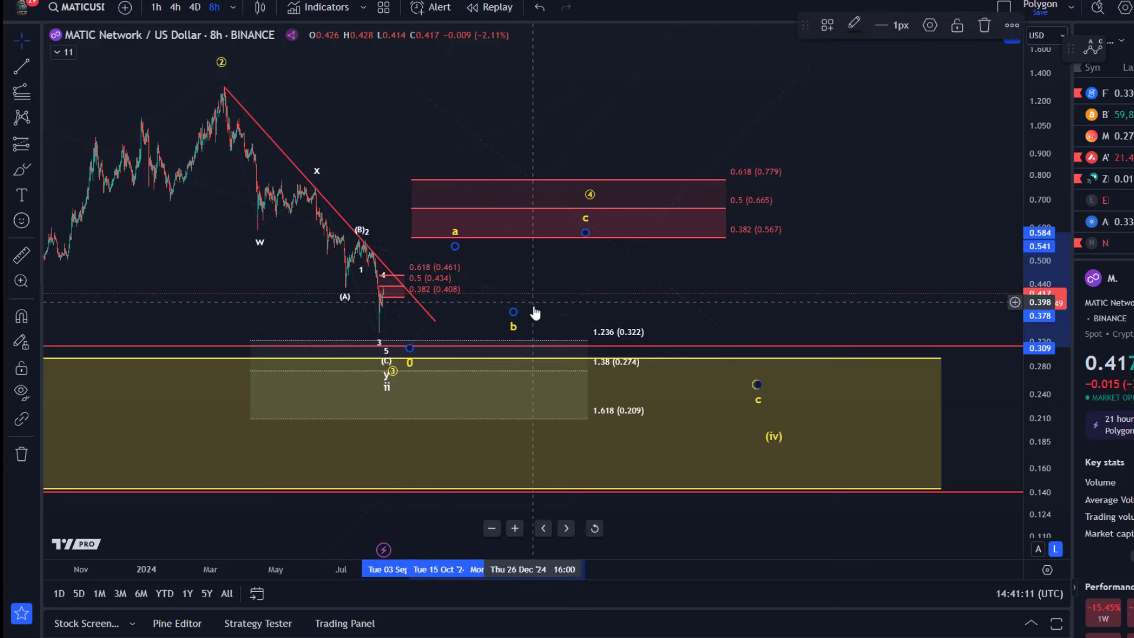
pyautogui.moveTo(512, 312); pyautogui.dragTo(522, 296)
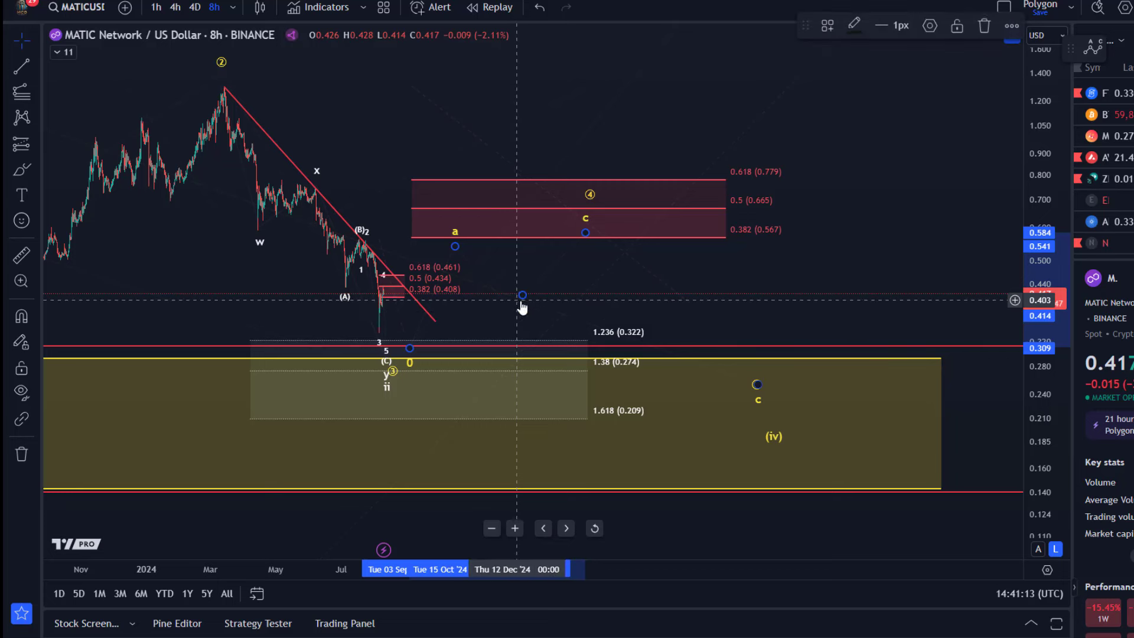
pyautogui.moveTo(585, 233)
pyautogui.mouseDown()
pyautogui.moveTo(594, 205)
pyautogui.moveTo(610, 199)
pyautogui.mouseUp()
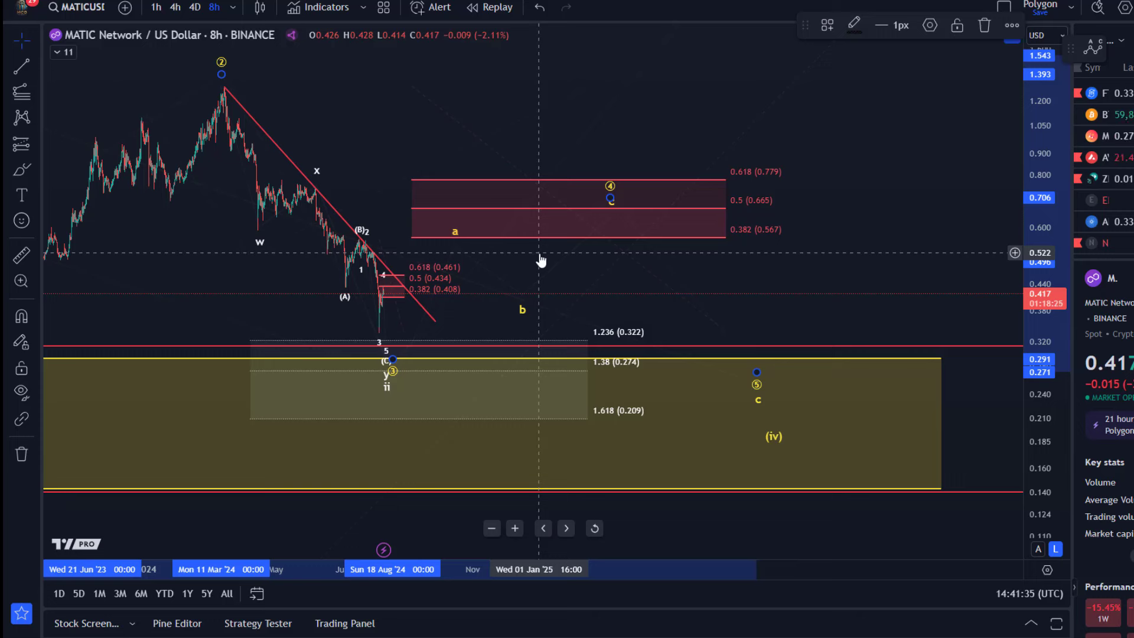
pyautogui.click(233, 8)
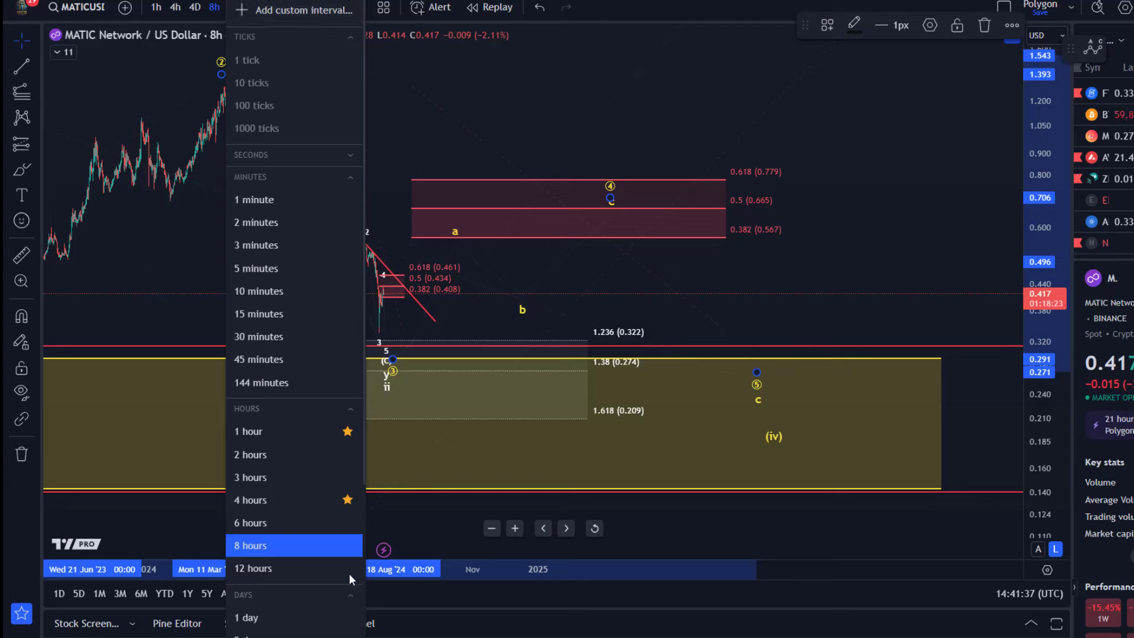
# Step: Switch to the daily timeframe and frame the full 2020–2021 multi-year history
pyautogui.scroll(-2, 290, 534)
pyautogui.click(286, 515)
pyautogui.moveTo(602, 208); pyautogui.dragTo(956, 242)
pyautogui.moveTo(1068, 165); pyautogui.dragTo(1057, 248)
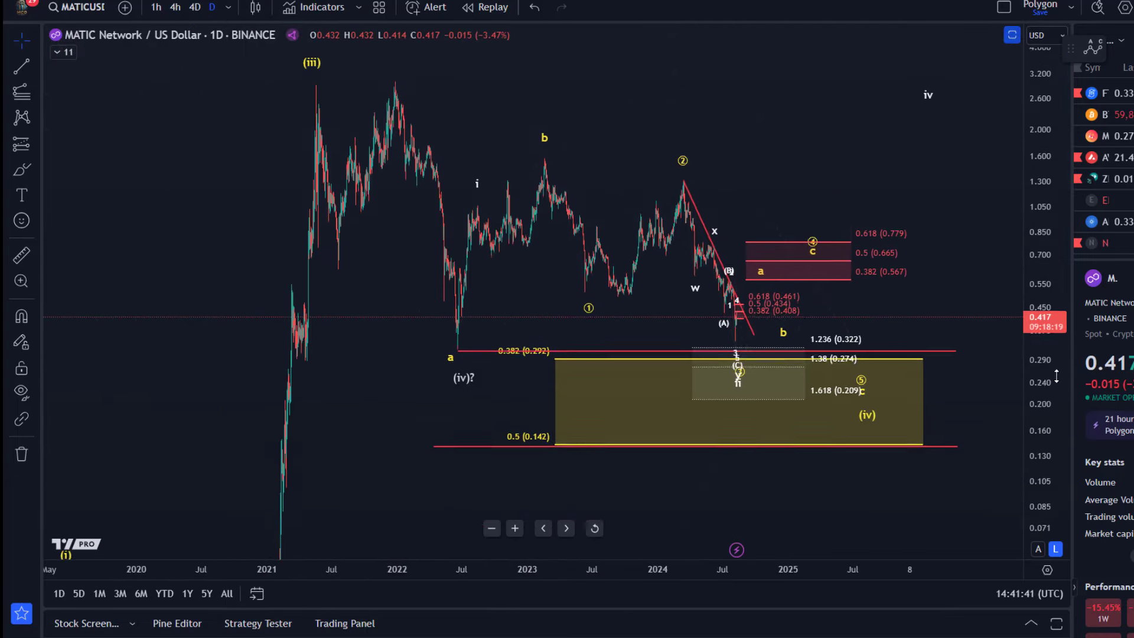
pyautogui.scroll(-3, 784, 323)
pyautogui.moveTo(564, 343); pyautogui.dragTo(699, 390)
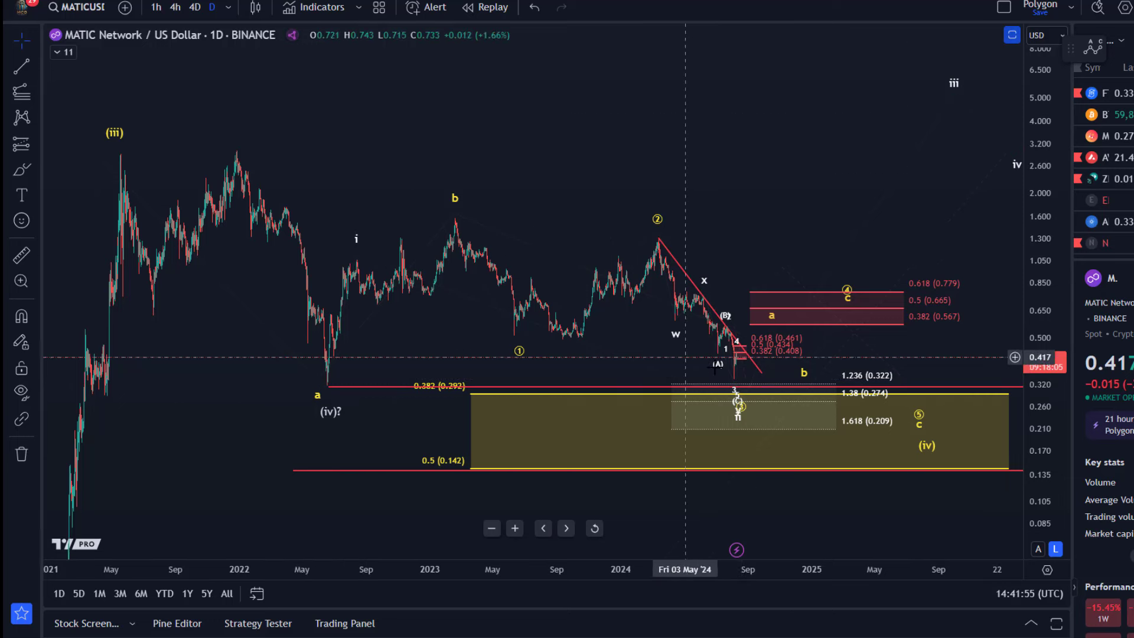
# Step: Brush a red curve through the 2023 range, undo its arrowhead, and pan to future projections
pyautogui.click(30, 176)
pyautogui.moveTo(309, 323); pyautogui.dragTo(632, 313)
pyautogui.moveTo(631, 365)
pyautogui.mouseDown()
pyautogui.moveTo(687, 320)
pyautogui.moveTo(605, 298)
pyautogui.mouseUp()
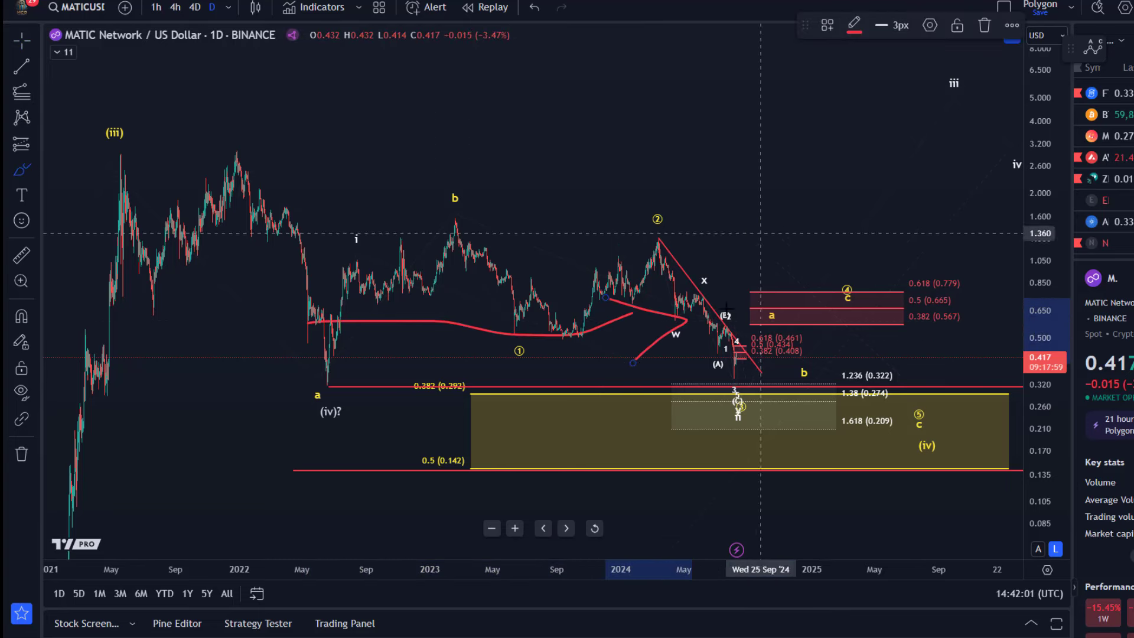
pyautogui.click(537, 7)
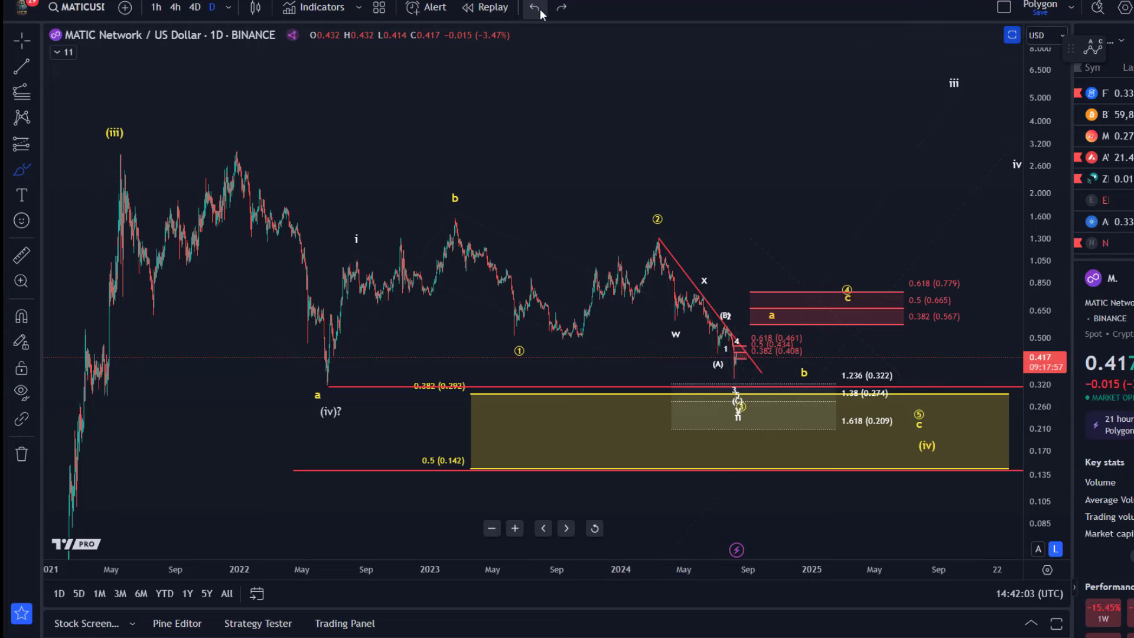
pyautogui.moveTo(695, 88); pyautogui.dragTo(532, 85)
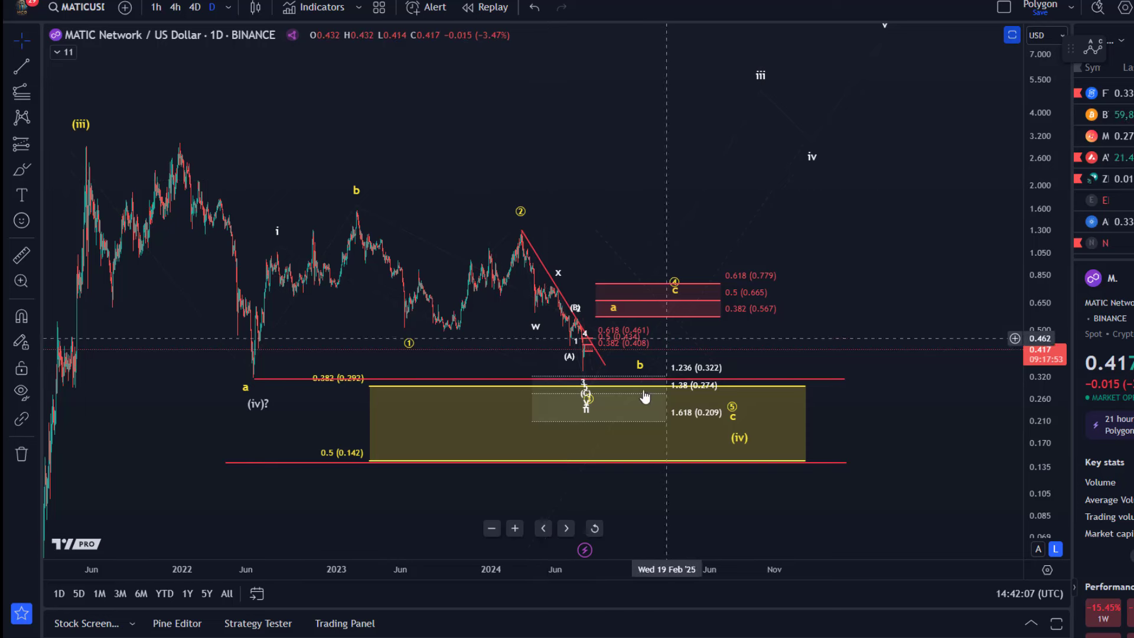